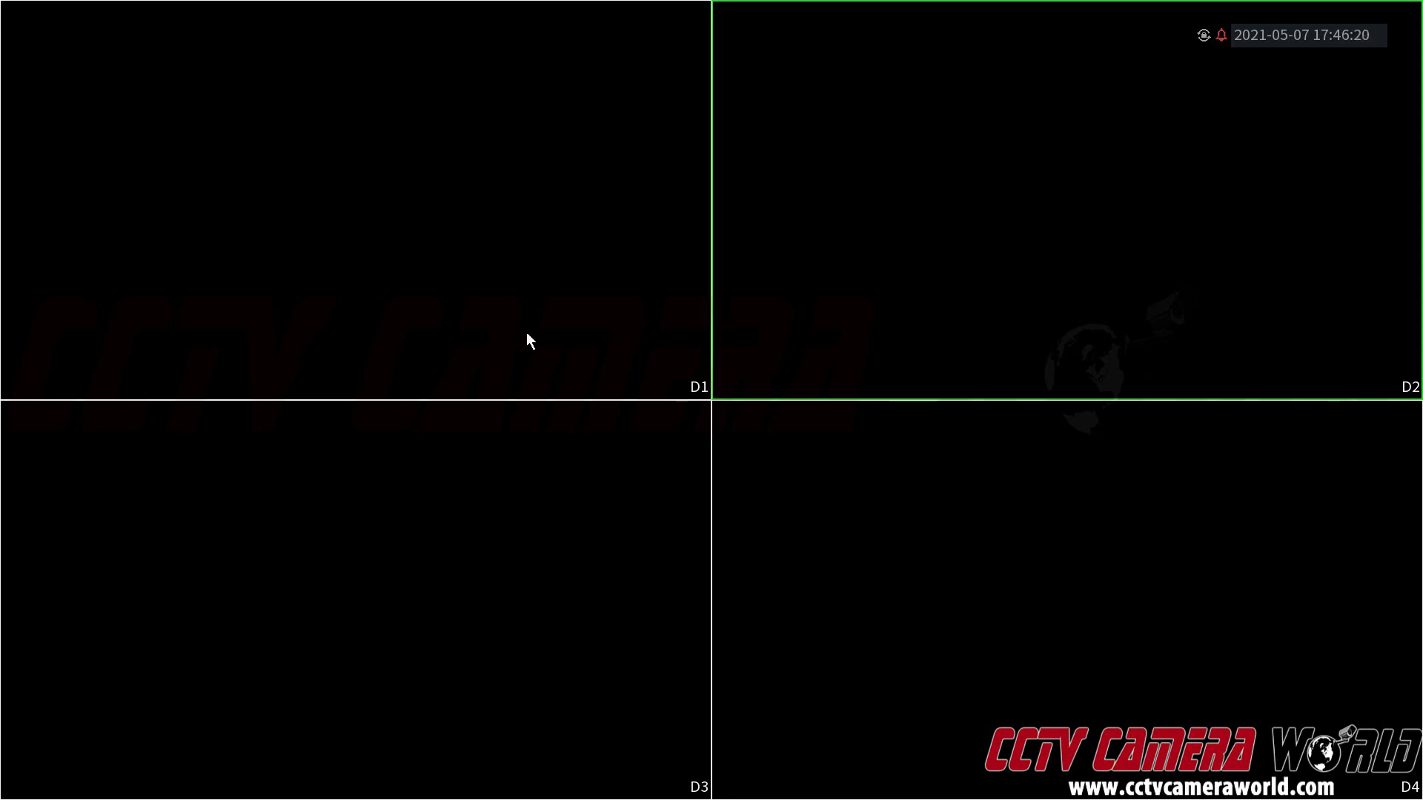
From the live view's Main Menu, unlock admin with the pattern and open Storage FTP settings
right_click(529, 338)
click(552, 345)
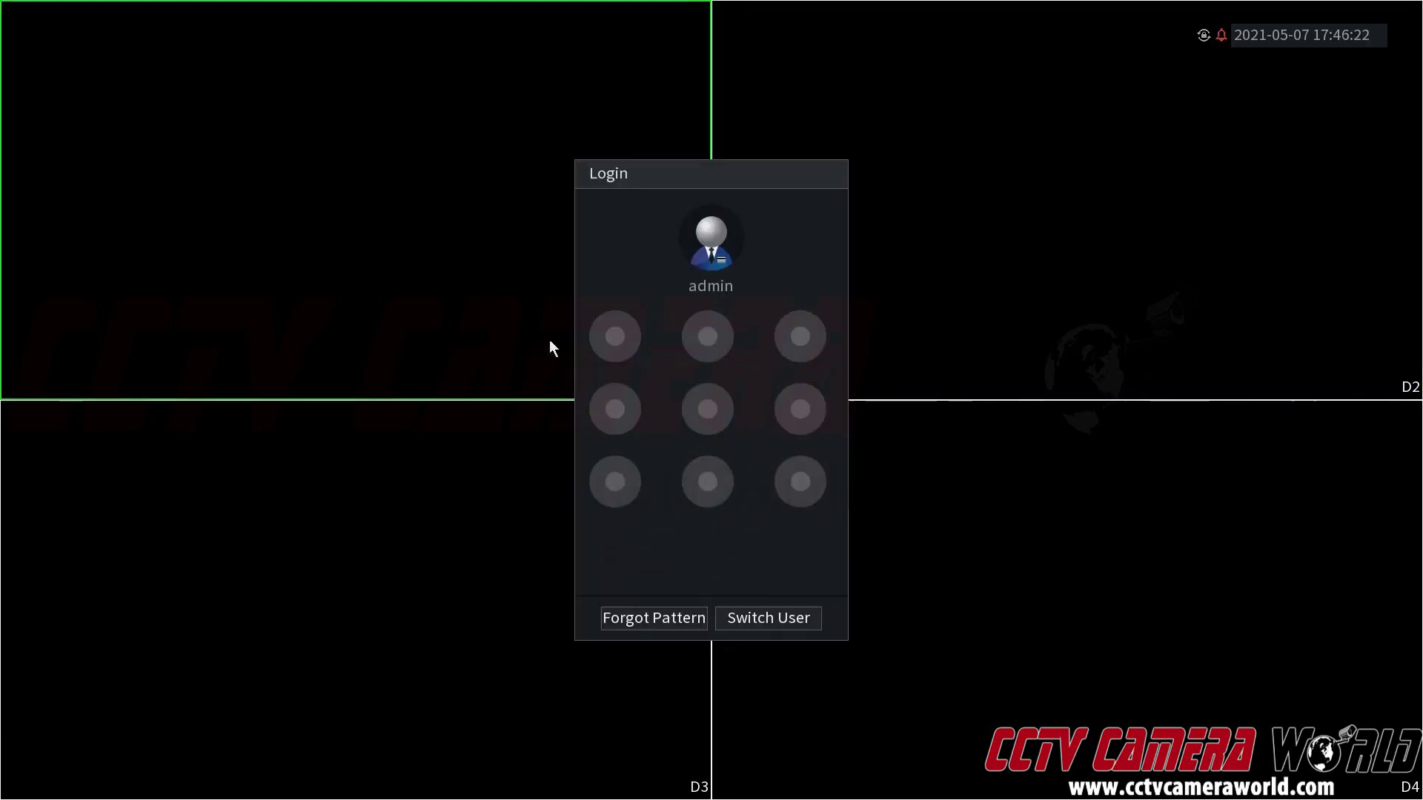
mouse_move(615, 336)
mouse_down()
mouse_move(802, 367)
mouse_move(806, 494)
mouse_move(624, 476)
mouse_up()
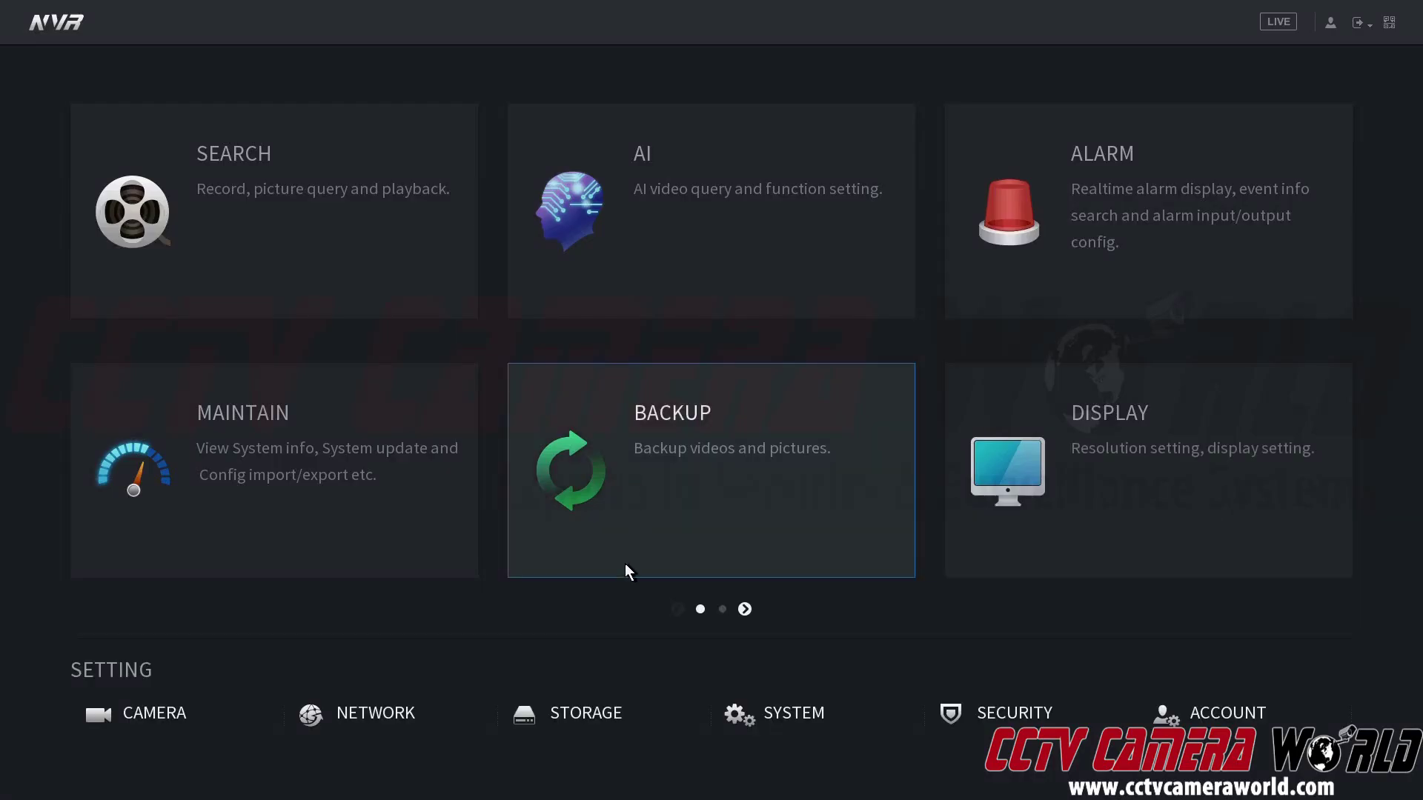
click(582, 729)
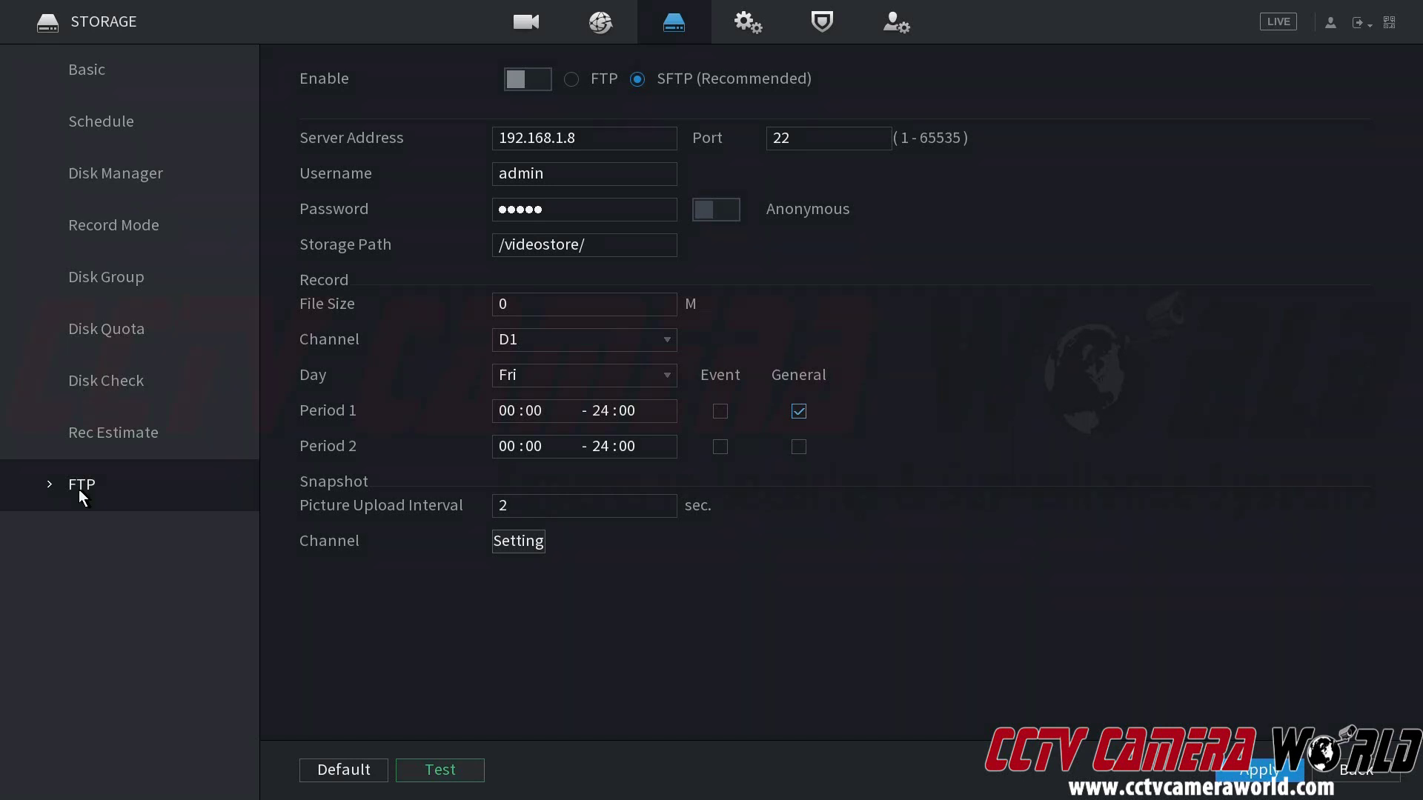
Switch uploads to plain FTP on port 21, accept the warning, and begin the server address
click(573, 78)
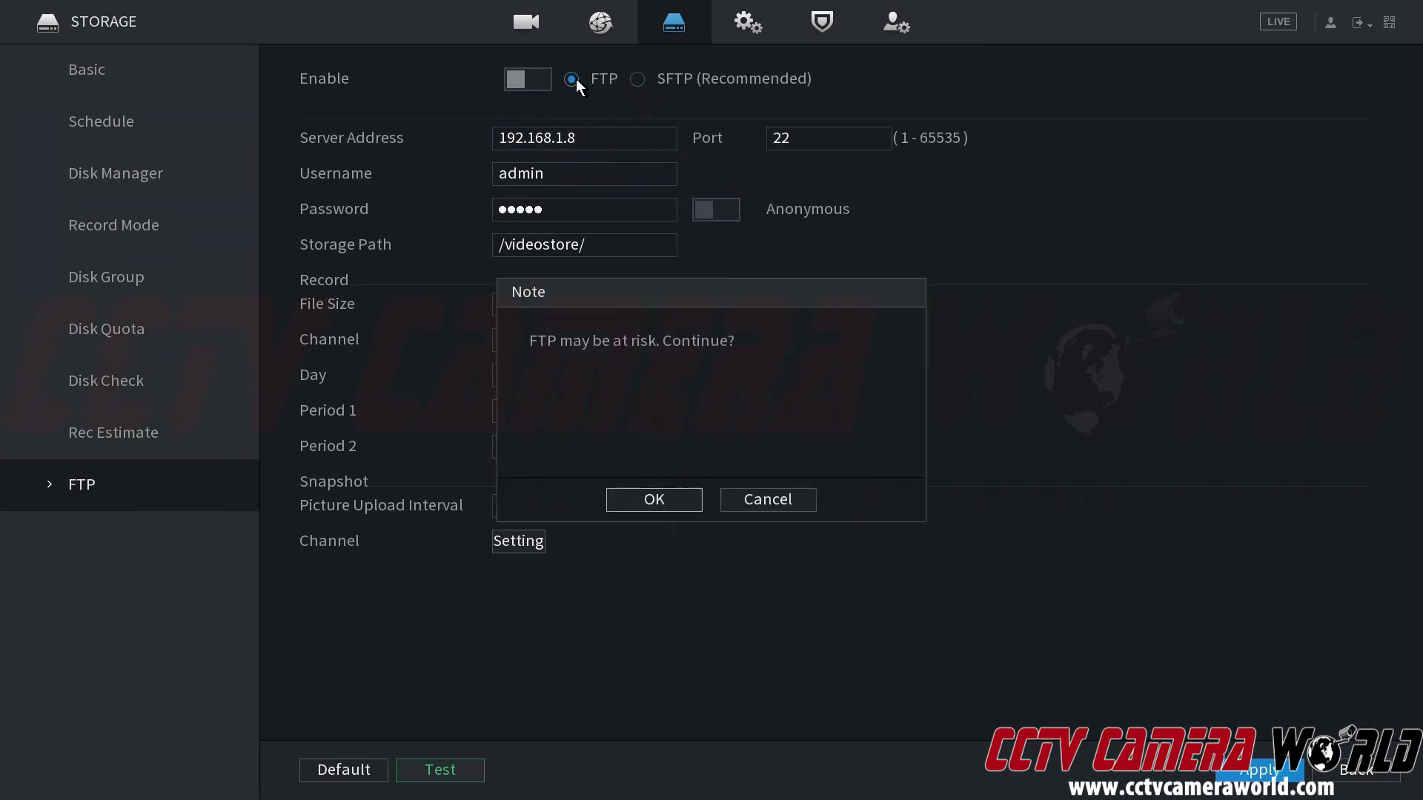
click(653, 499)
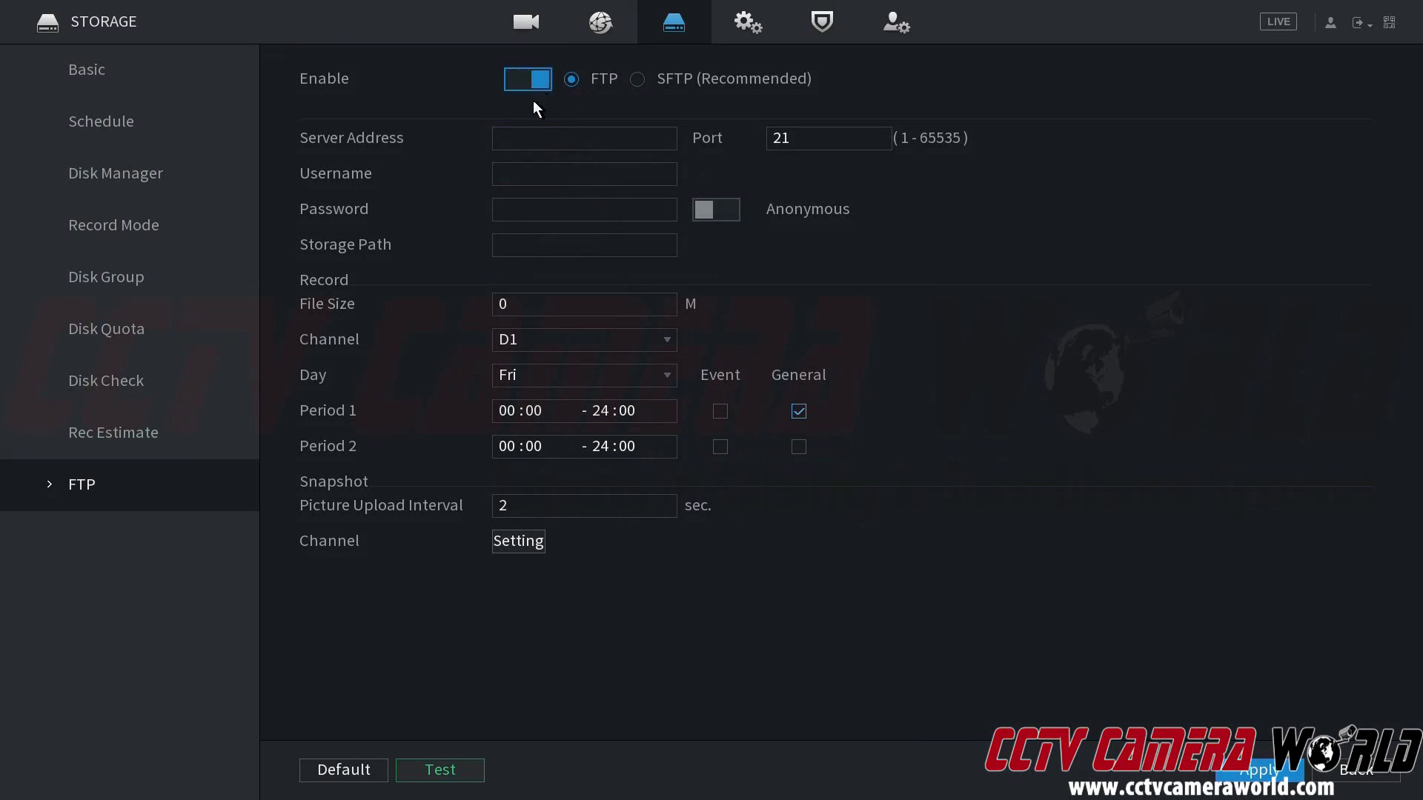
click(553, 133)
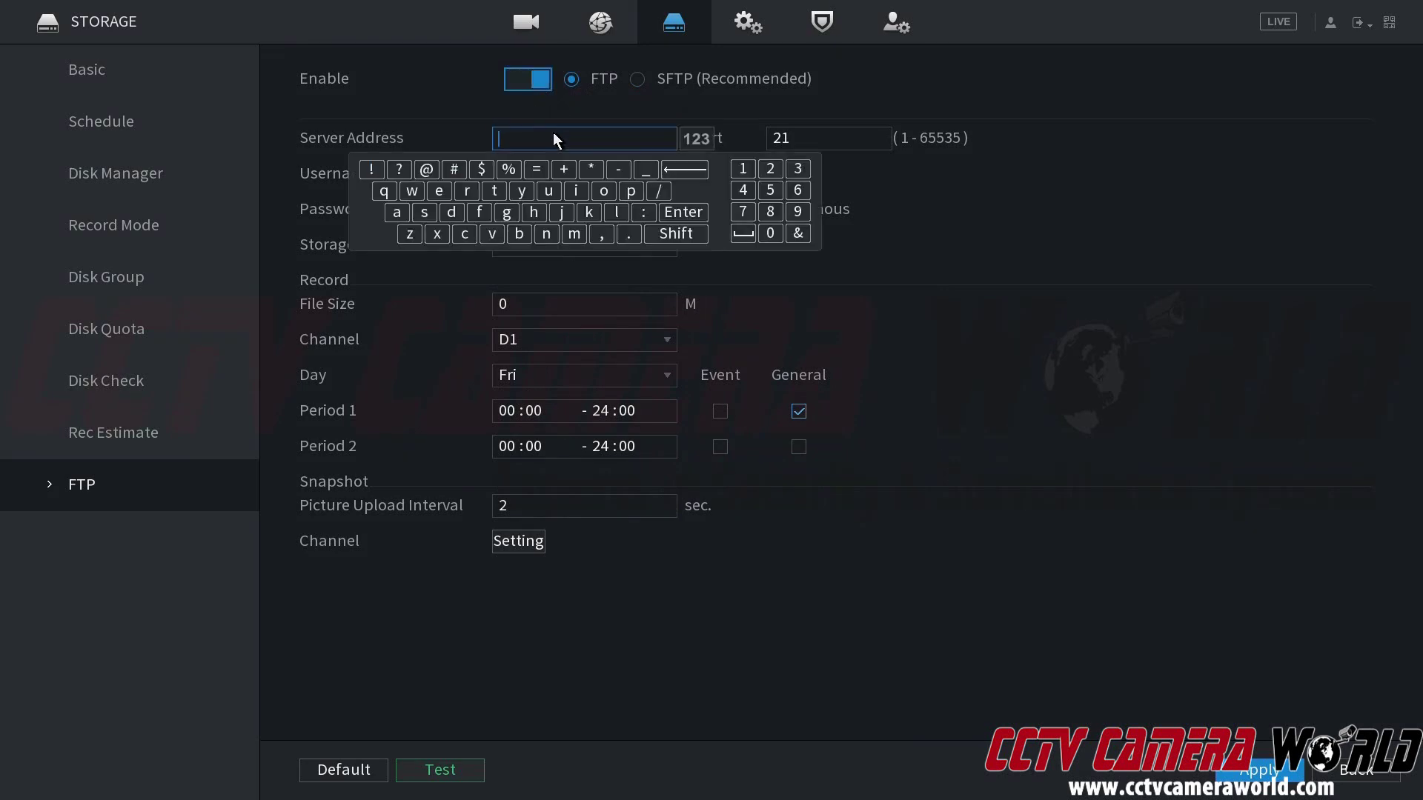
click(735, 172)
click(802, 210)
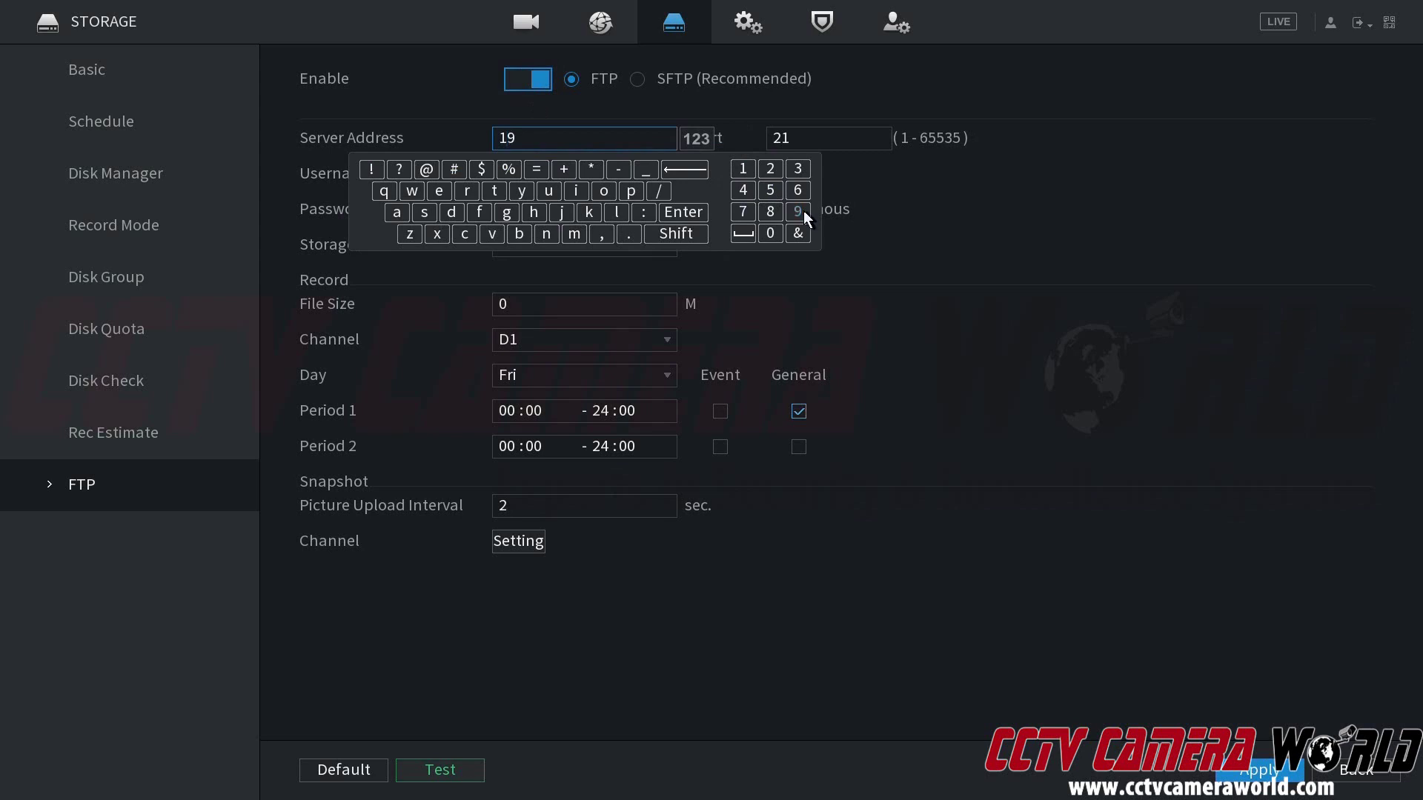
click(770, 175)
click(627, 235)
Complete the FTP server address as 192.168.1.8
click(743, 169)
click(797, 190)
click(770, 212)
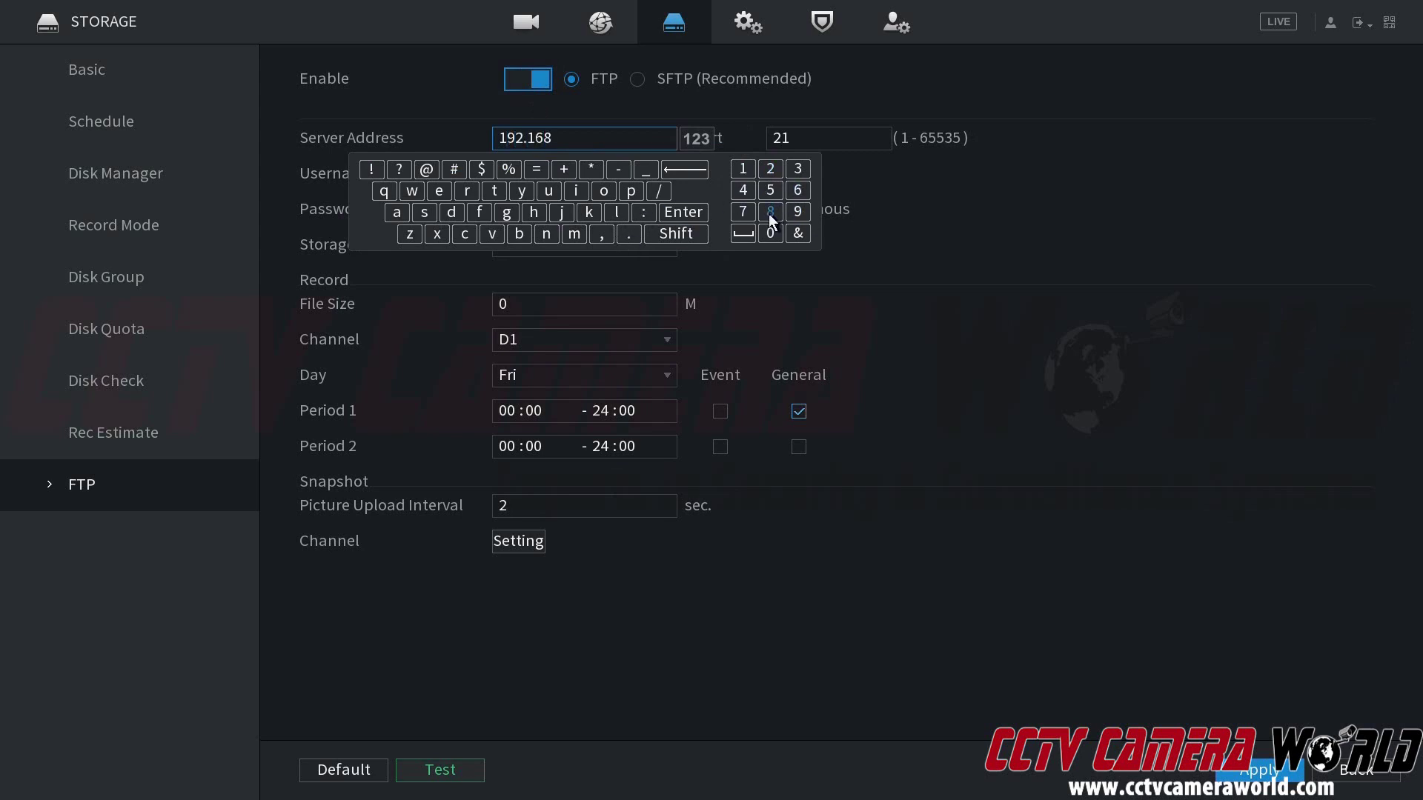
click(627, 233)
click(764, 216)
click(1003, 221)
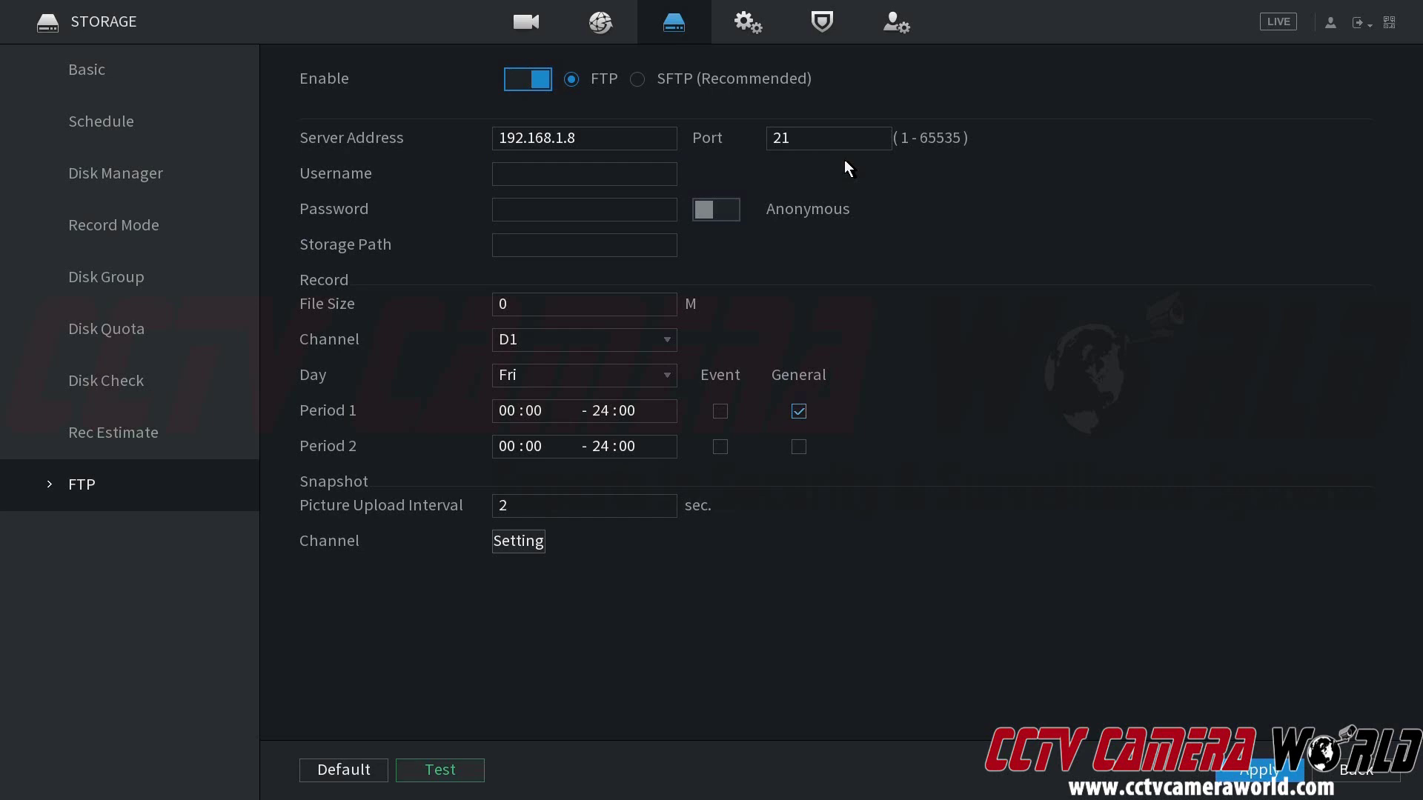
click(653, 143)
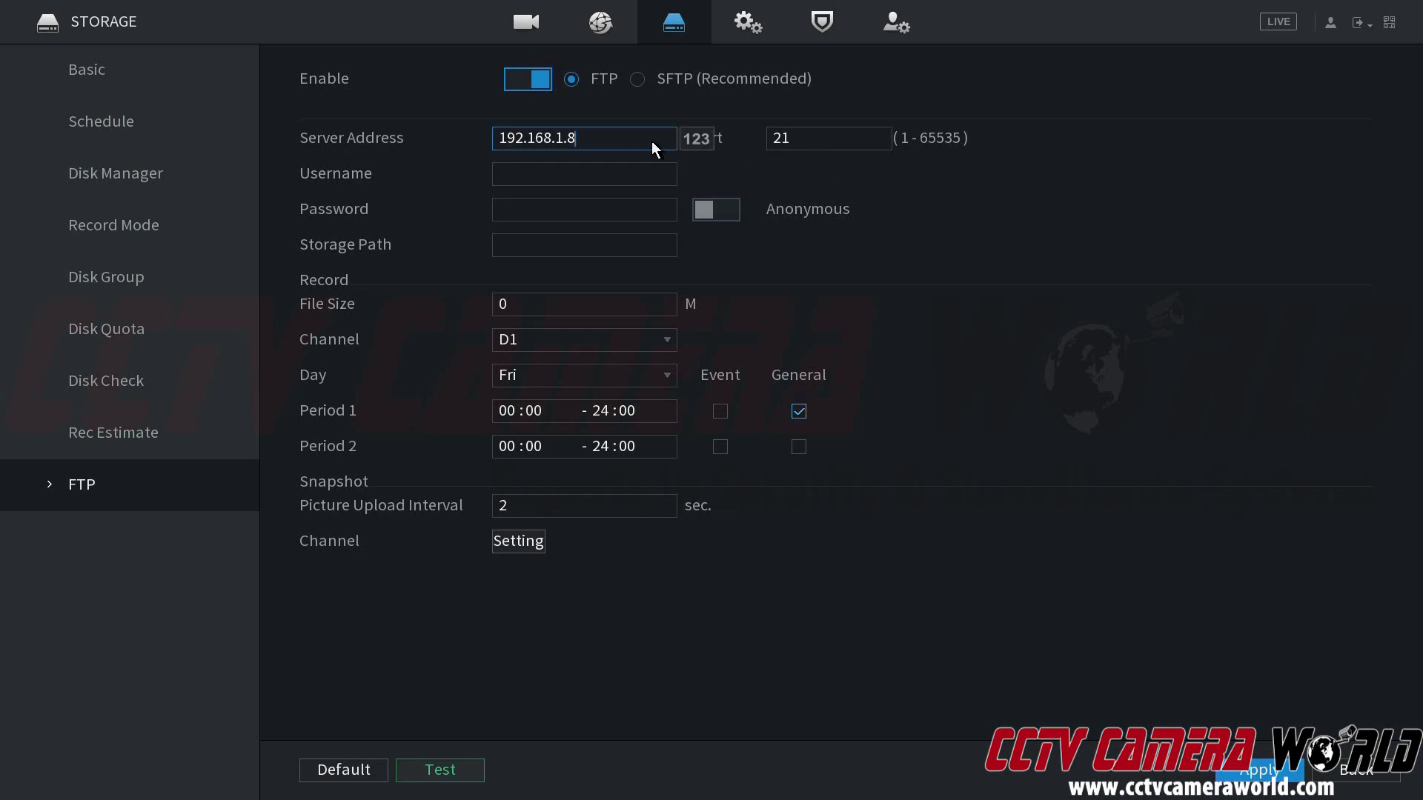
click(807, 148)
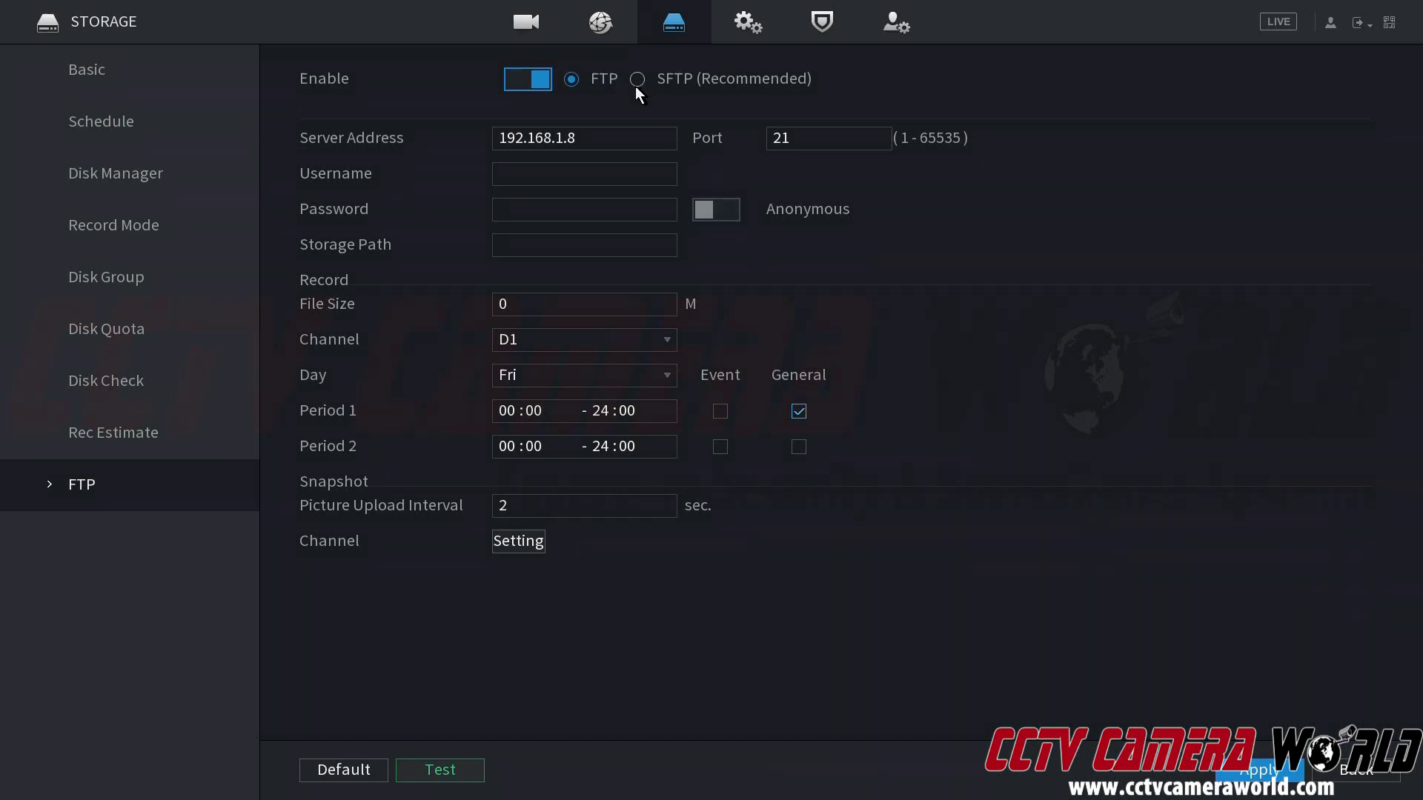
click(787, 137)
Enter the FTP account username with the on-screen keyboard
click(594, 175)
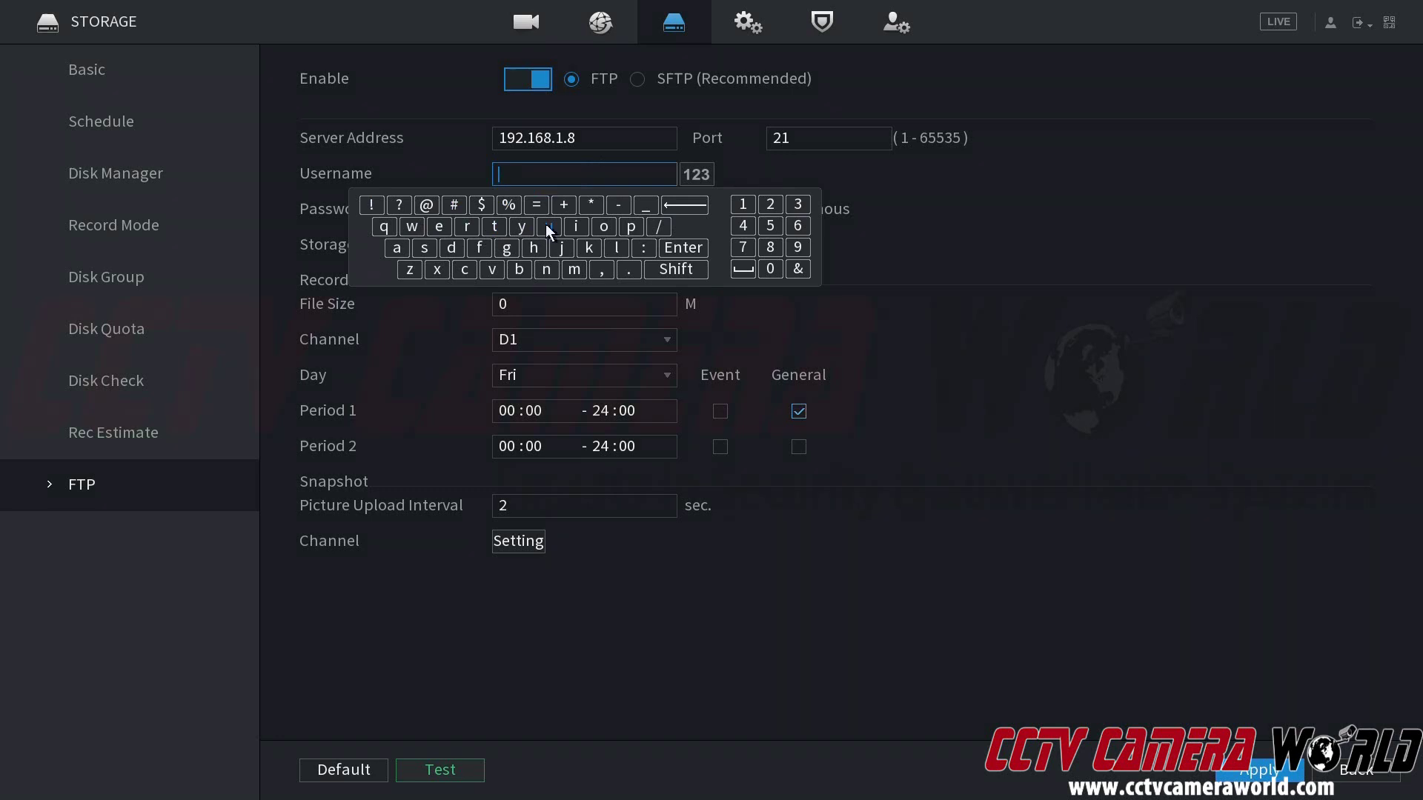
click(423, 248)
click(439, 226)
click(466, 226)
click(453, 170)
Enter the eight-character FTP account password
click(544, 210)
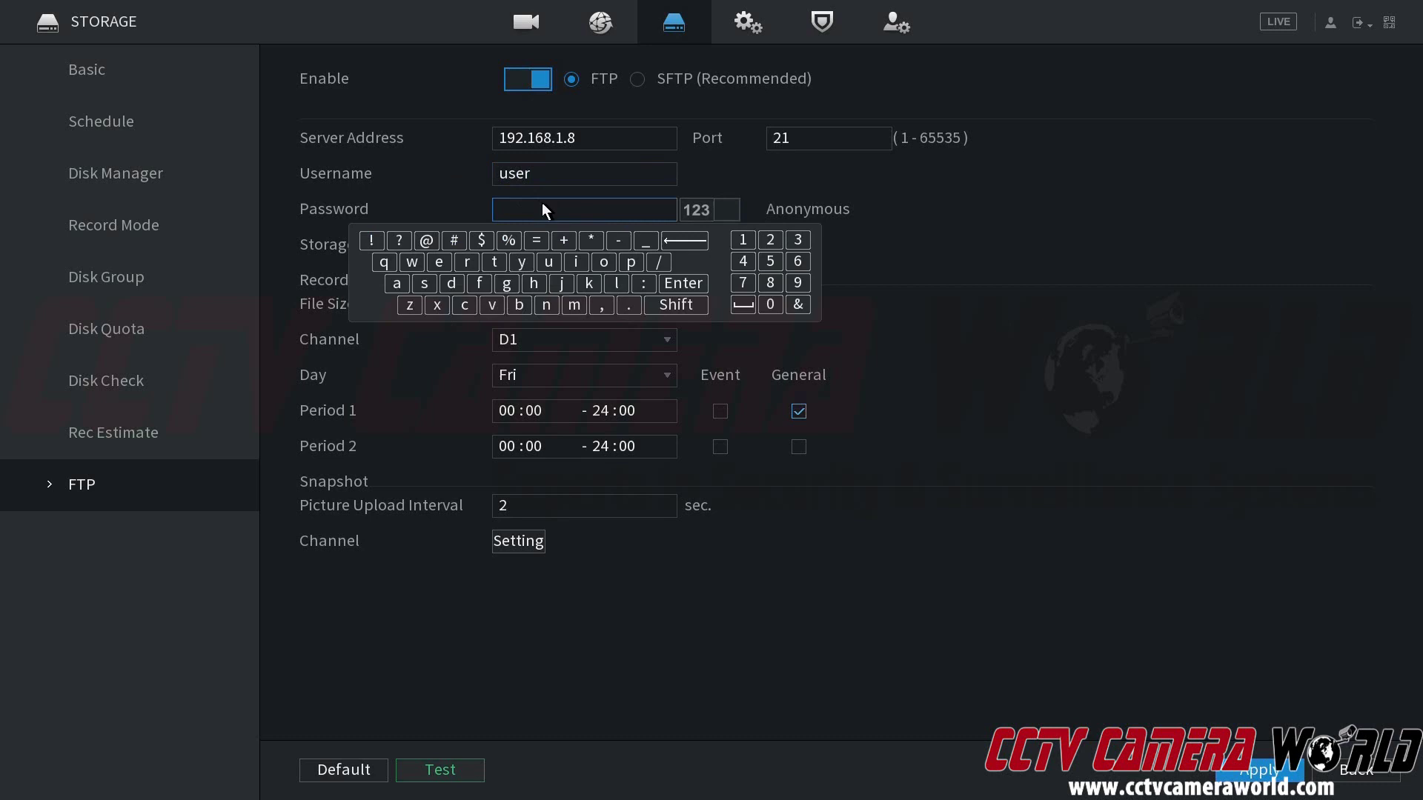
click(648, 255)
click(626, 216)
click(640, 259)
click(397, 283)
click(425, 280)
click(425, 280)
click(415, 260)
click(603, 262)
click(467, 262)
click(451, 282)
click(429, 191)
click(657, 247)
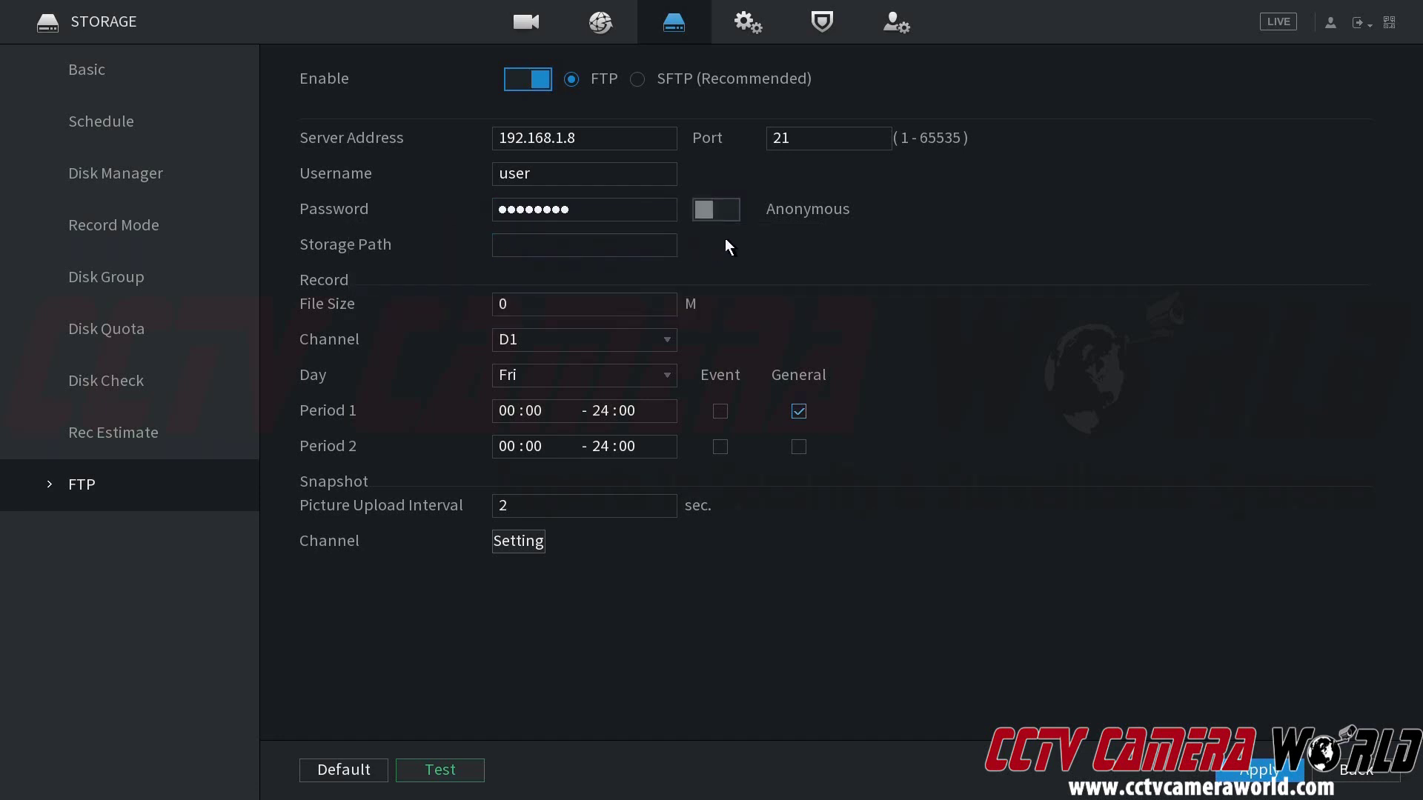
click(564, 244)
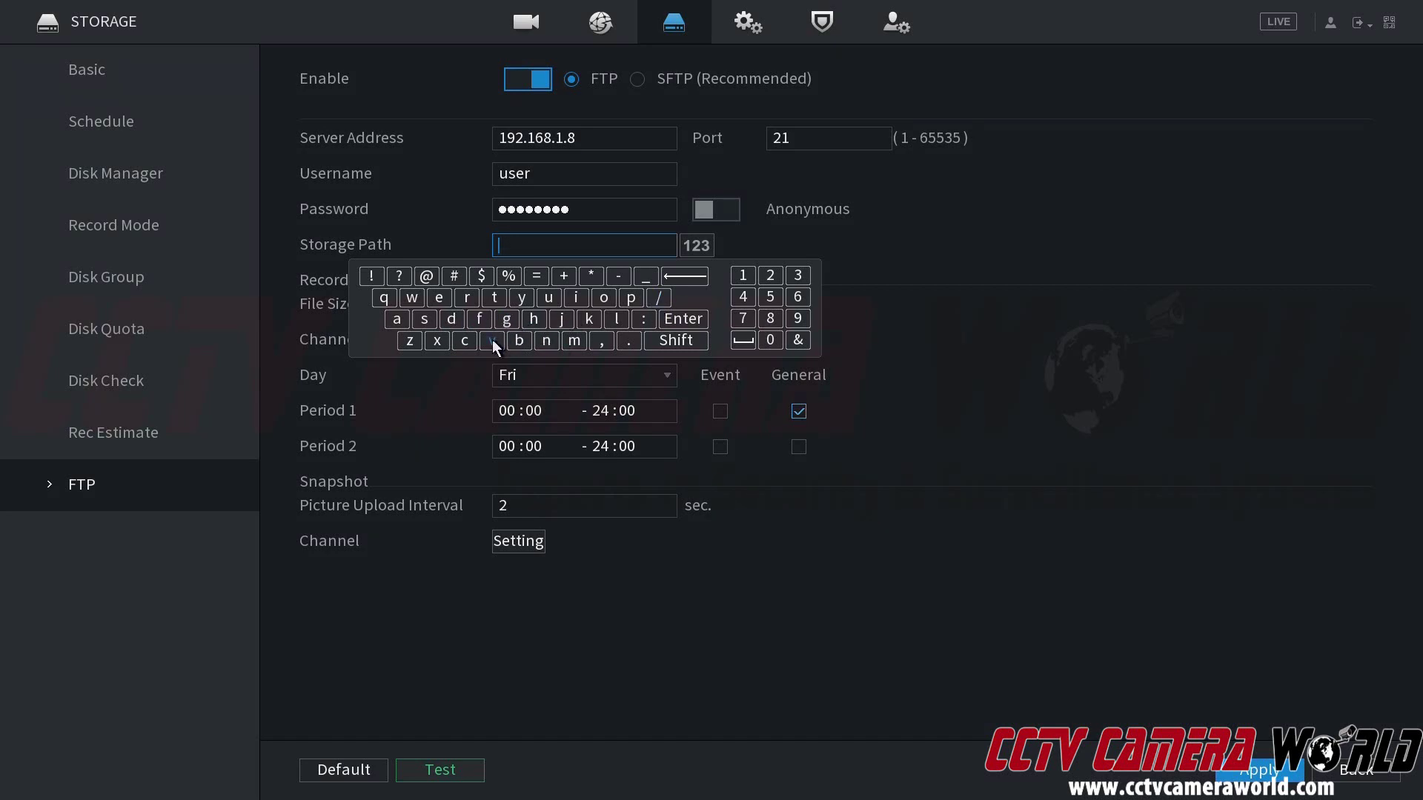
Type /videostorage/ into the Storage Path field and confirm it
click(660, 296)
click(495, 342)
click(582, 303)
click(452, 317)
click(438, 296)
click(602, 299)
click(433, 314)
click(493, 295)
click(602, 296)
click(467, 297)
click(398, 320)
click(506, 319)
click(436, 301)
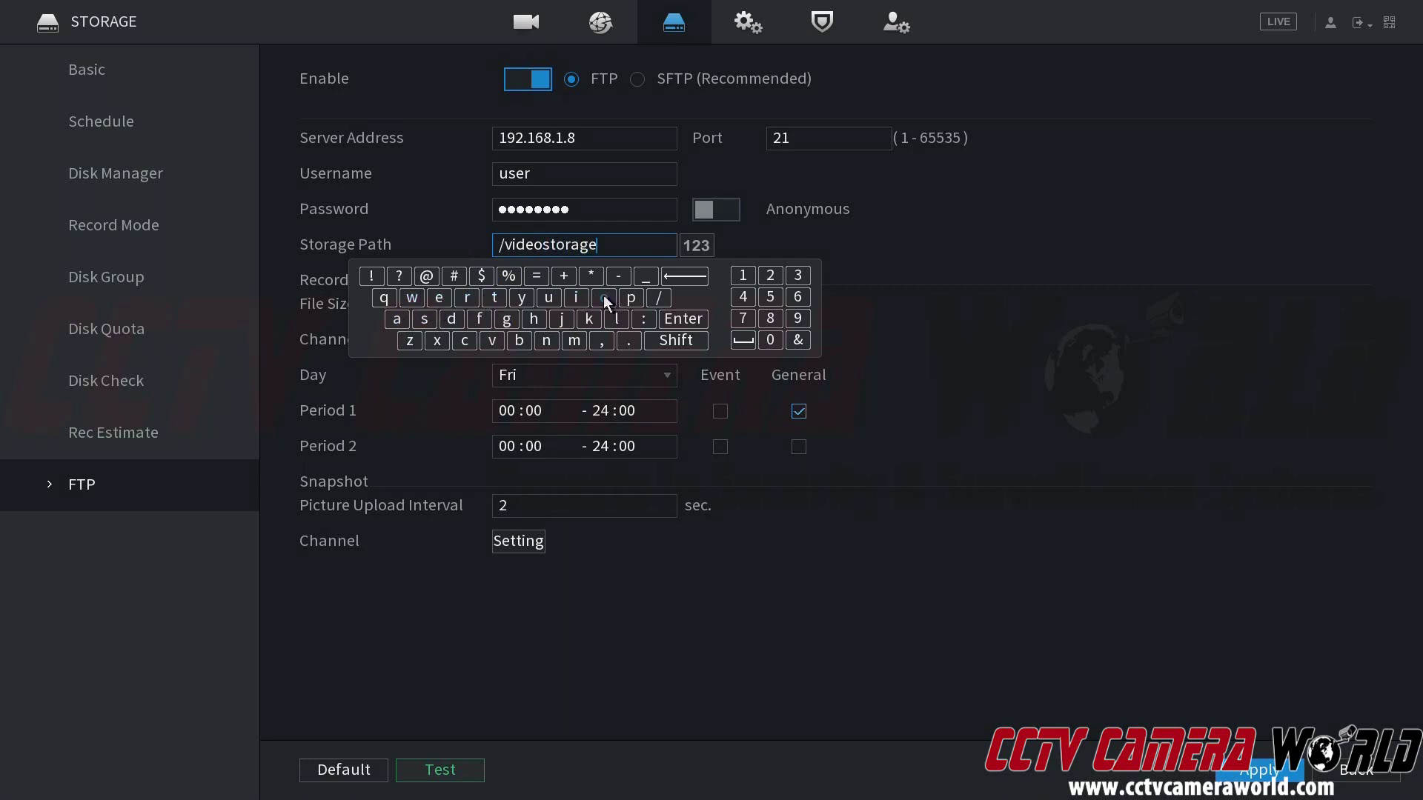
click(658, 298)
click(807, 239)
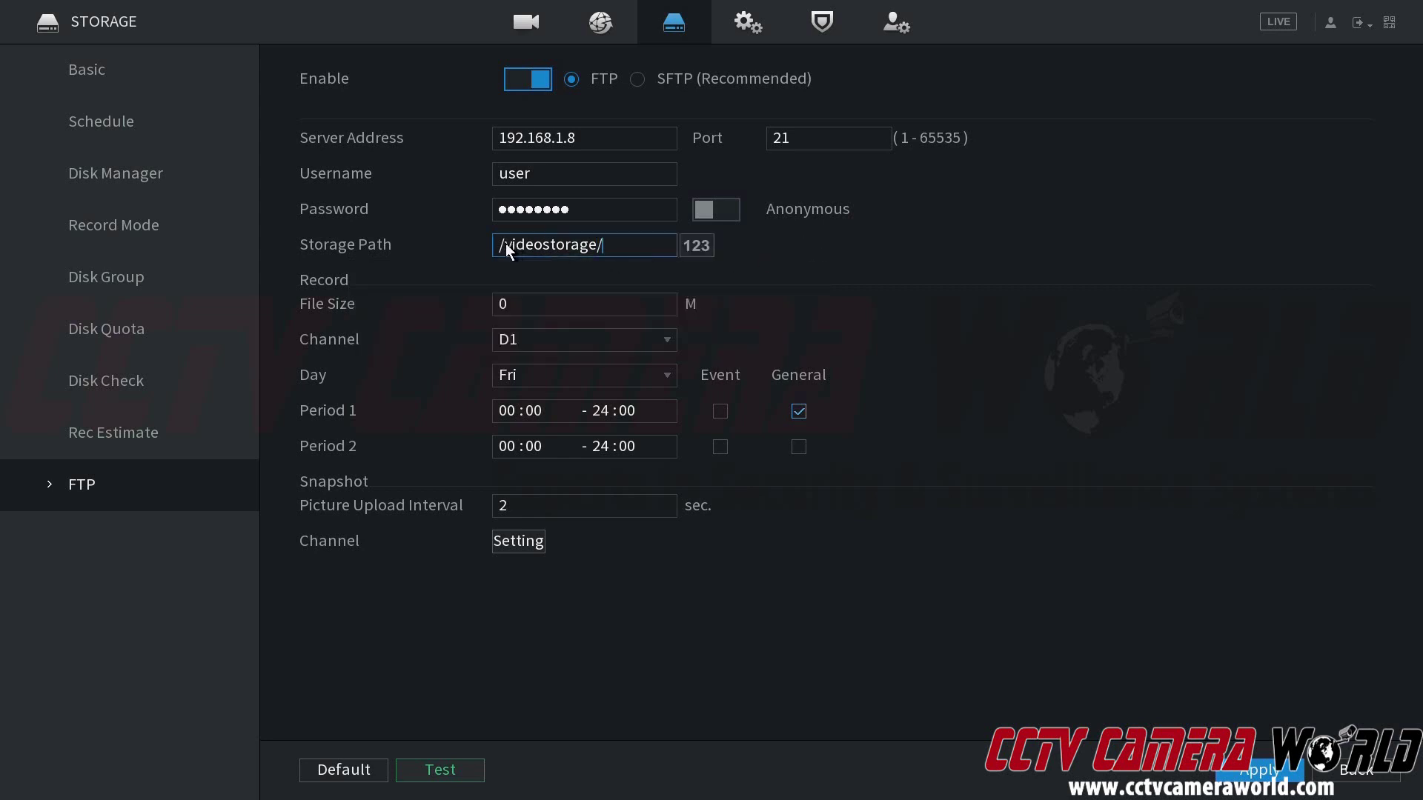
click(492, 259)
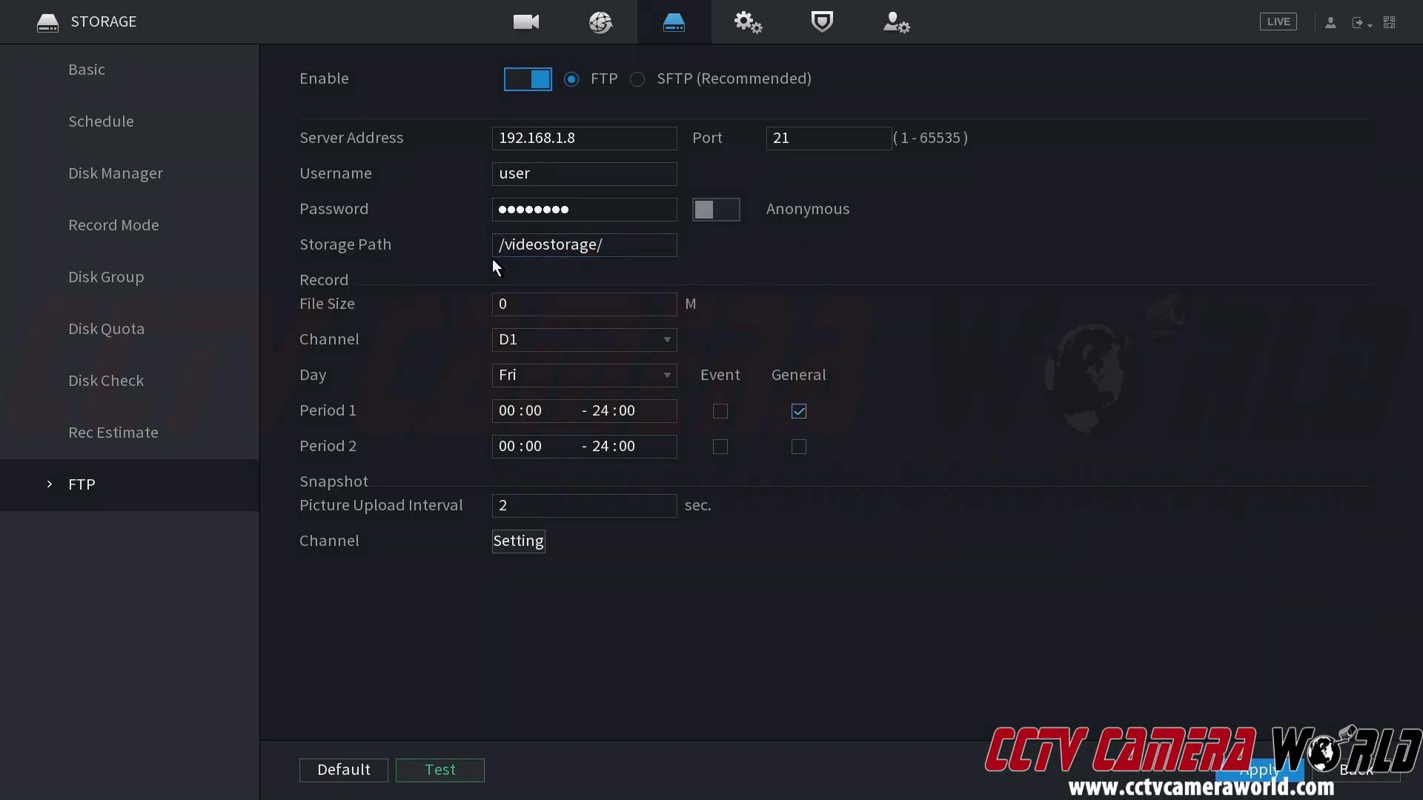
Set the recording file size to 50 M
click(510, 305)
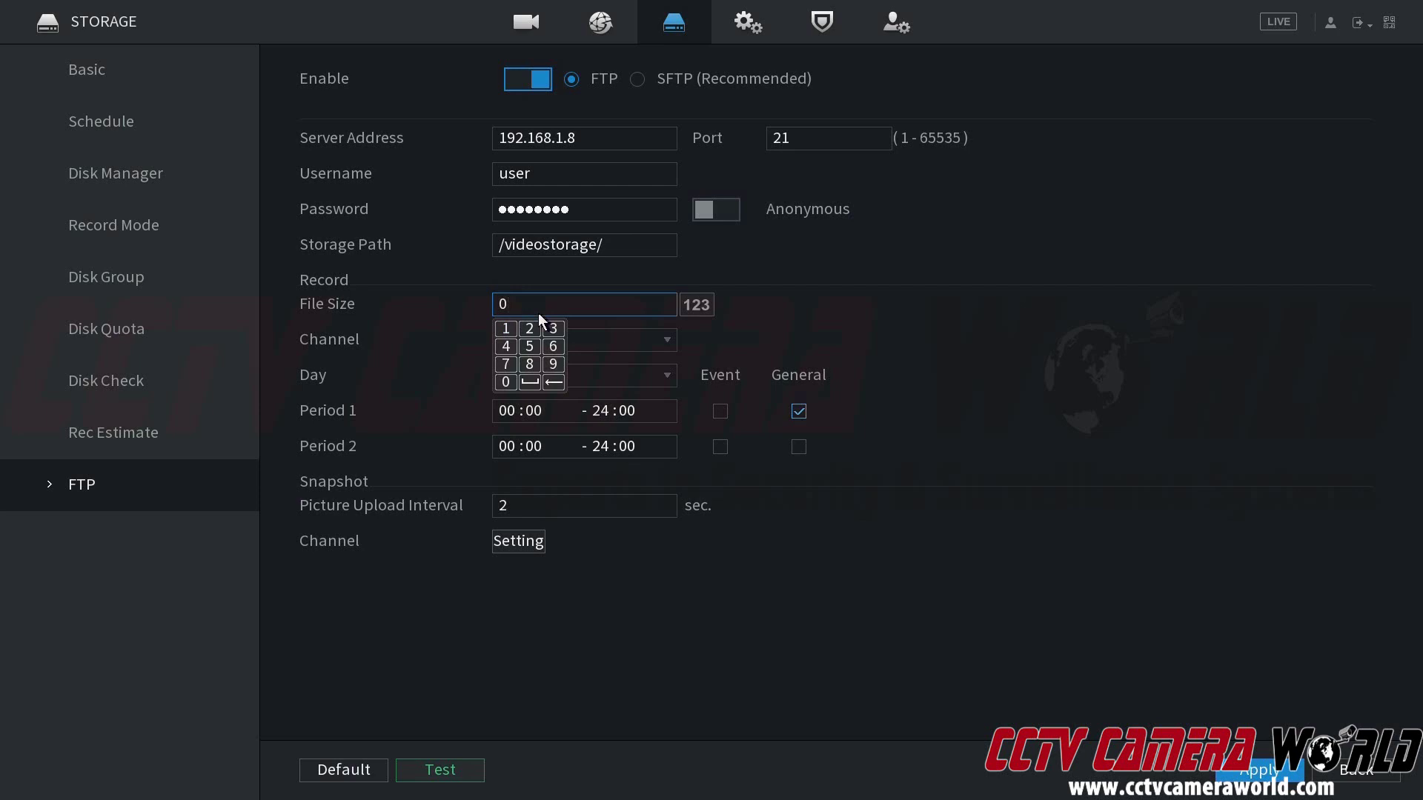
click(529, 346)
click(507, 381)
click(696, 314)
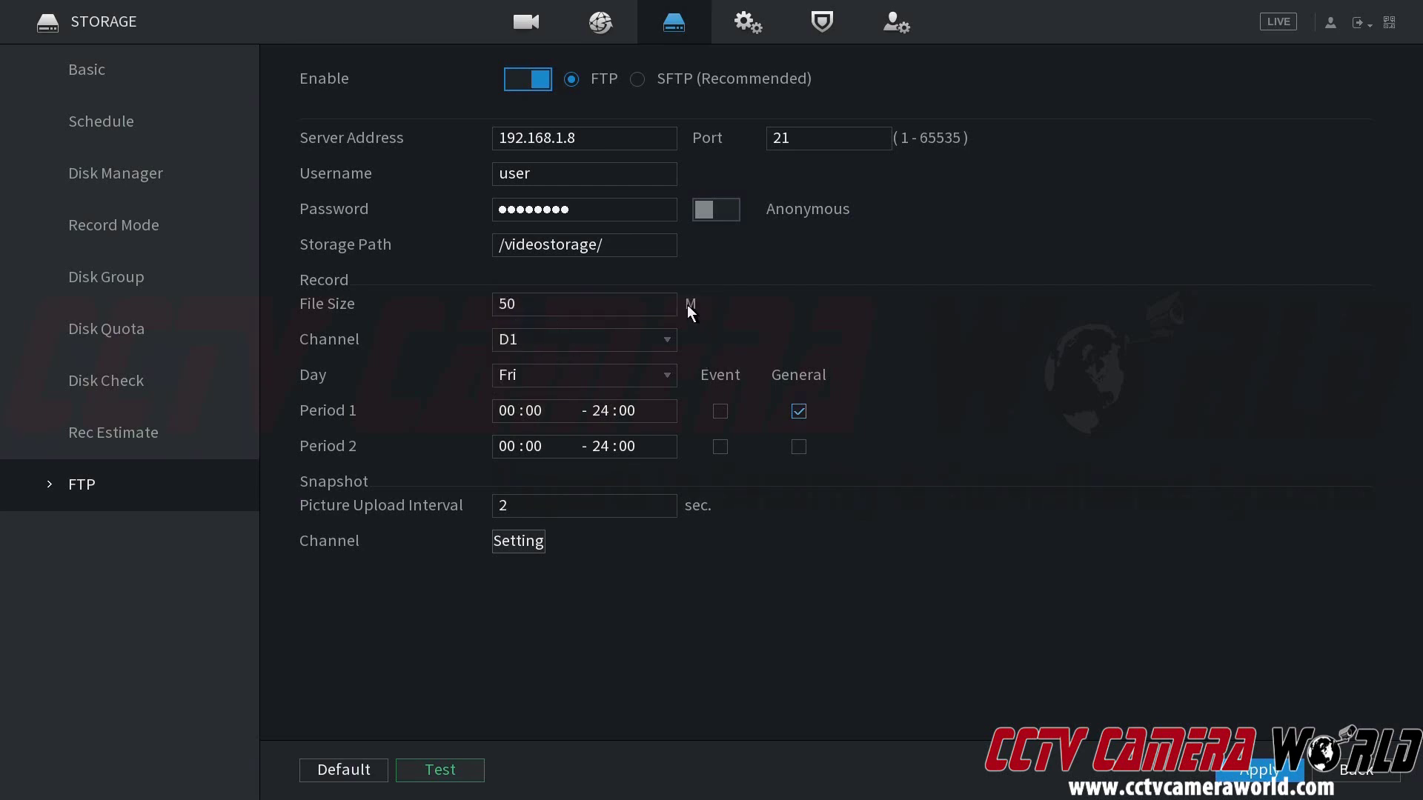
click(638, 303)
Reset the recording file size back to 0 M and open the Channel list
click(638, 304)
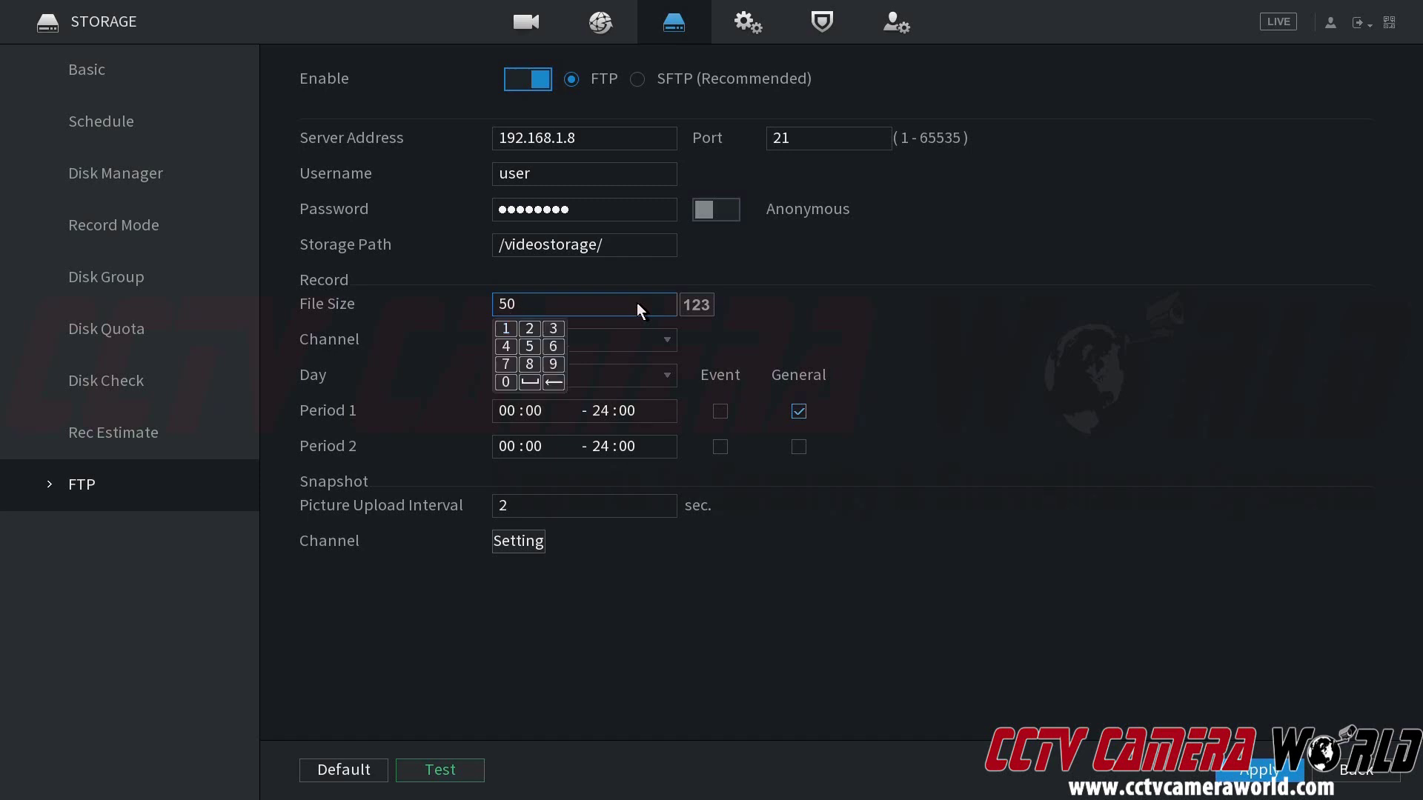
click(554, 379)
click(554, 379)
click(783, 342)
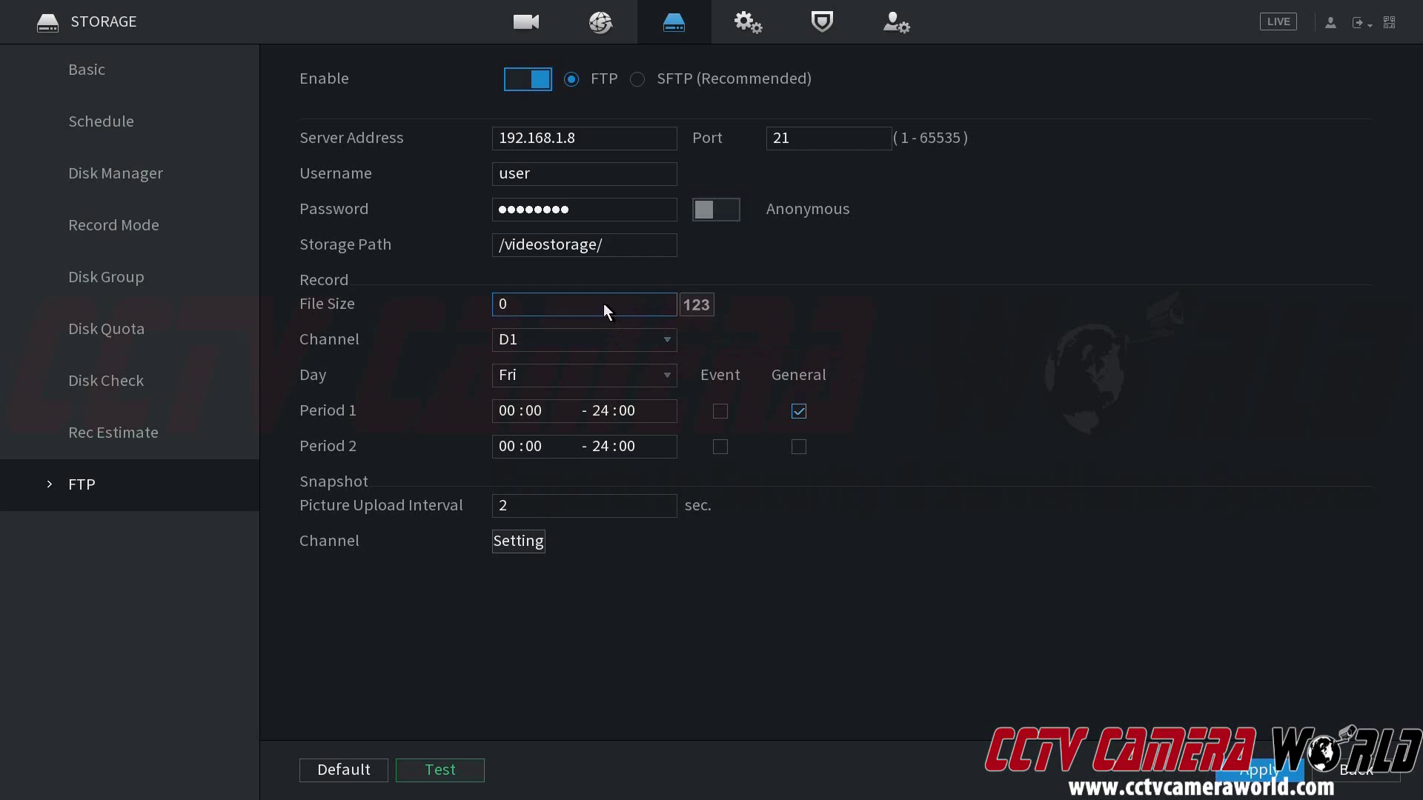
click(585, 333)
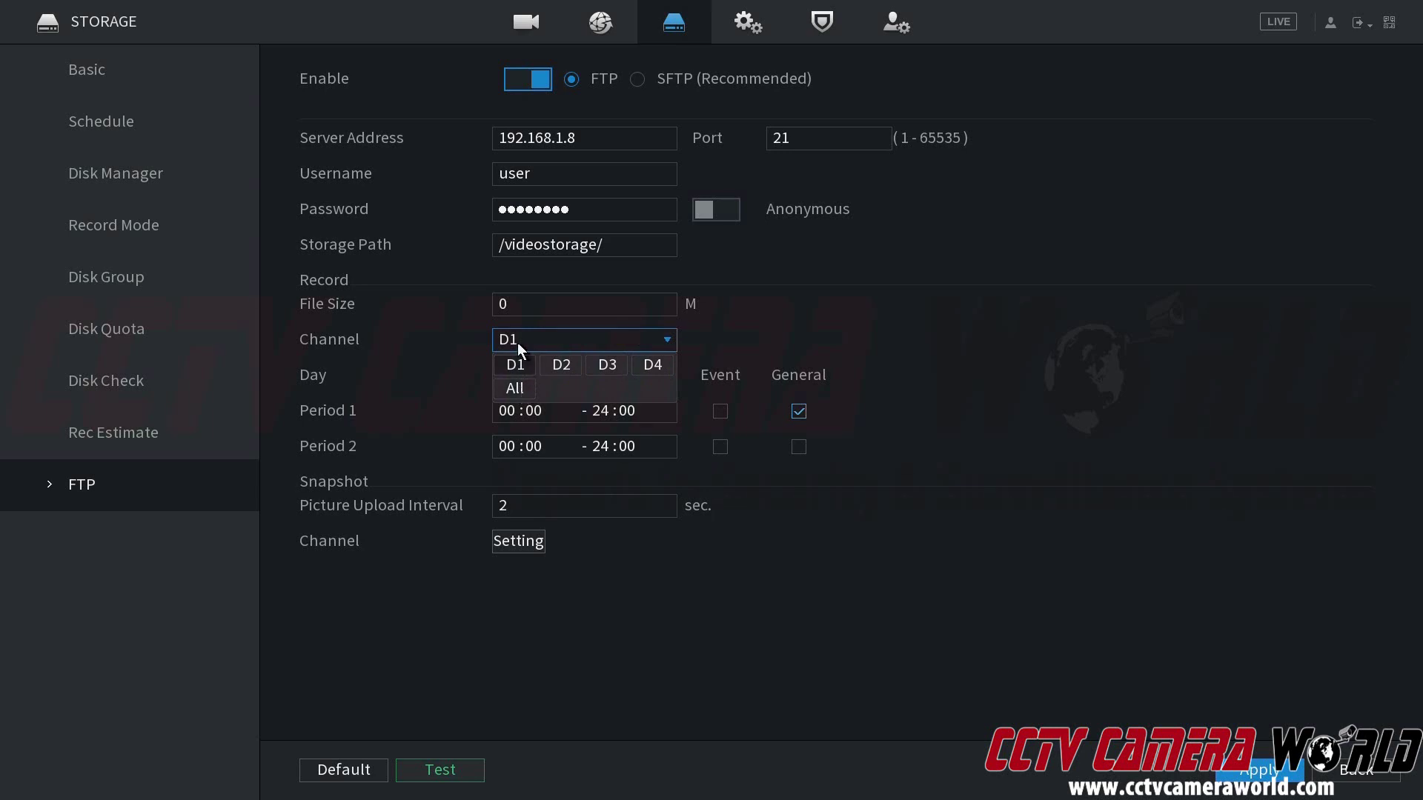
Choose All channels for FTP recording uploads and open the Day list
click(517, 389)
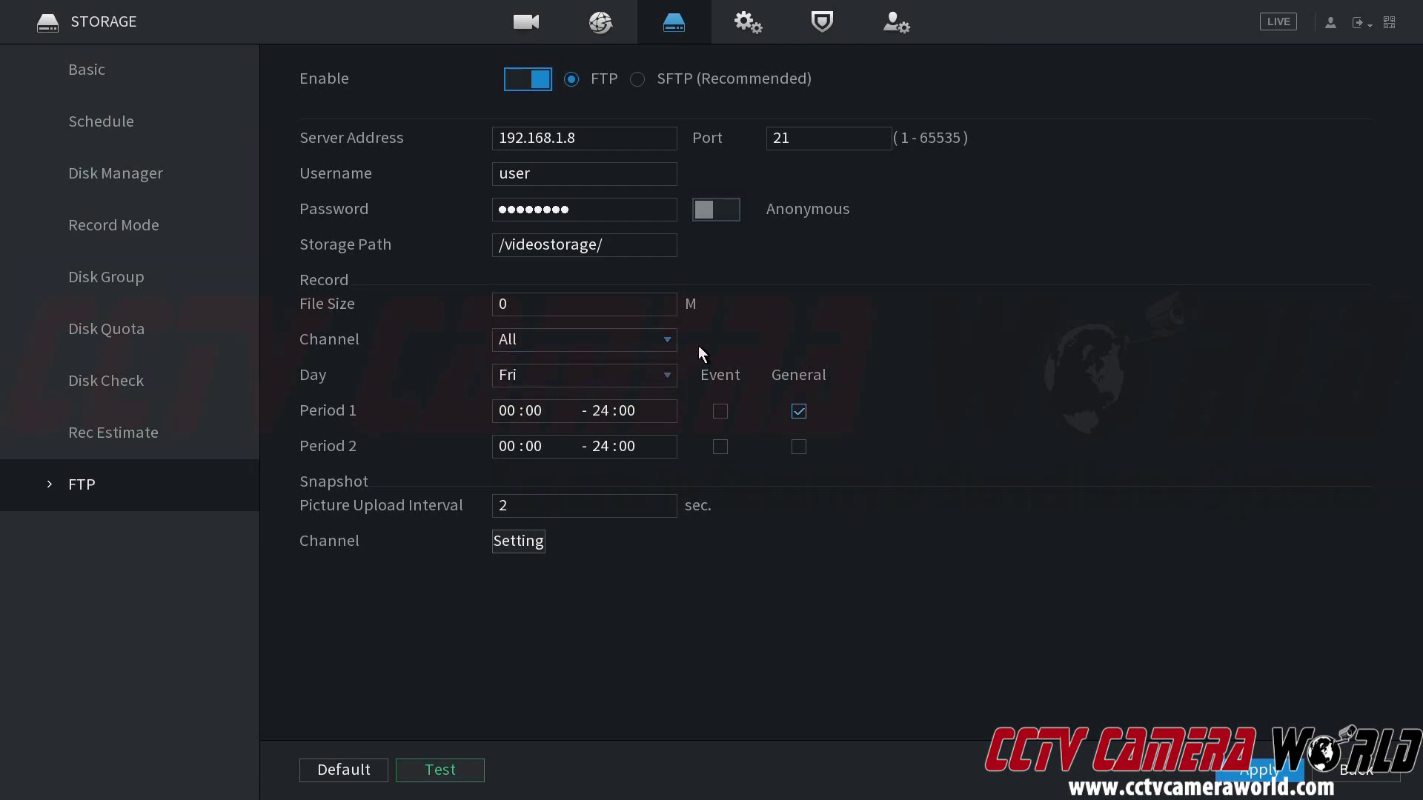
click(532, 375)
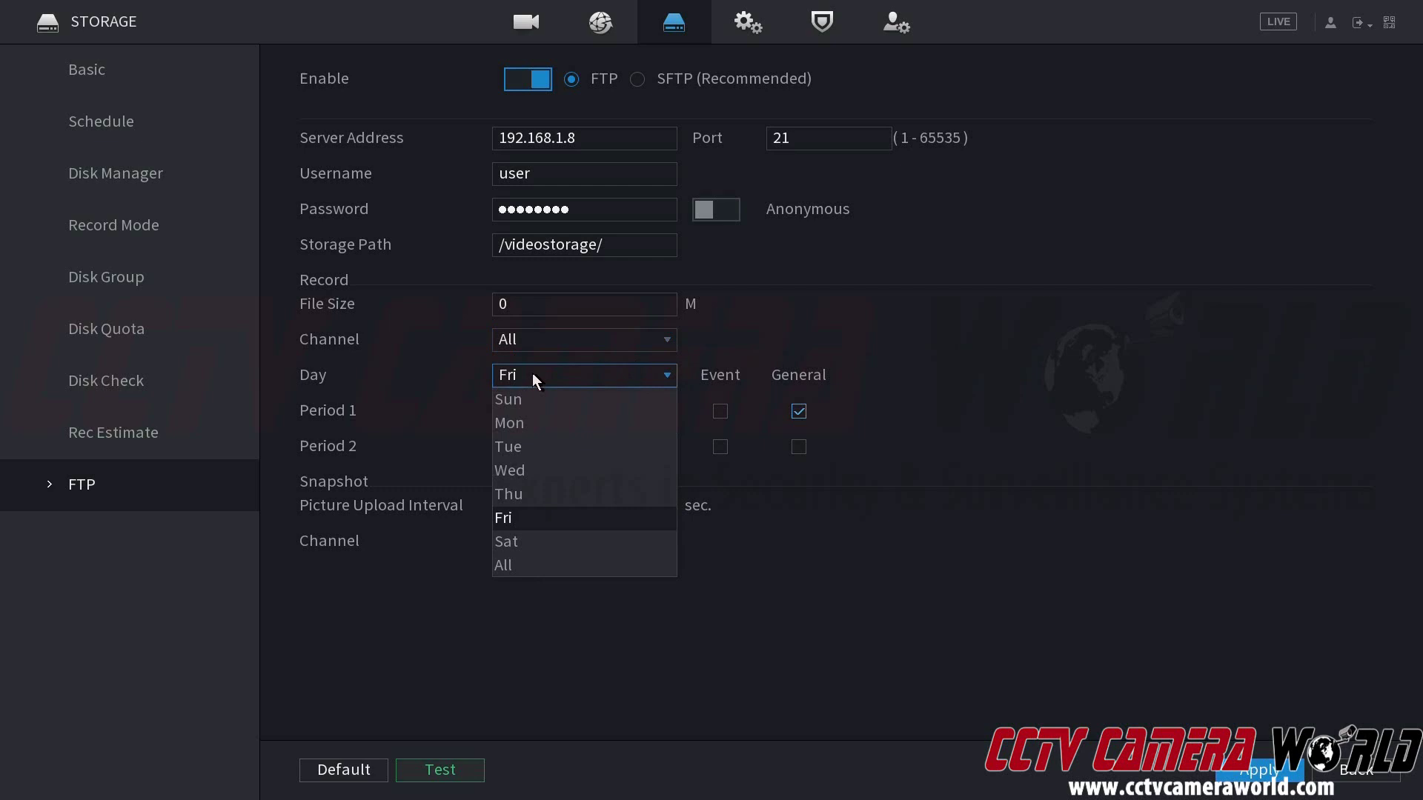
Pick All in the Day dropdown, keeping Period 1 at 00:00–24:00 general
click(512, 566)
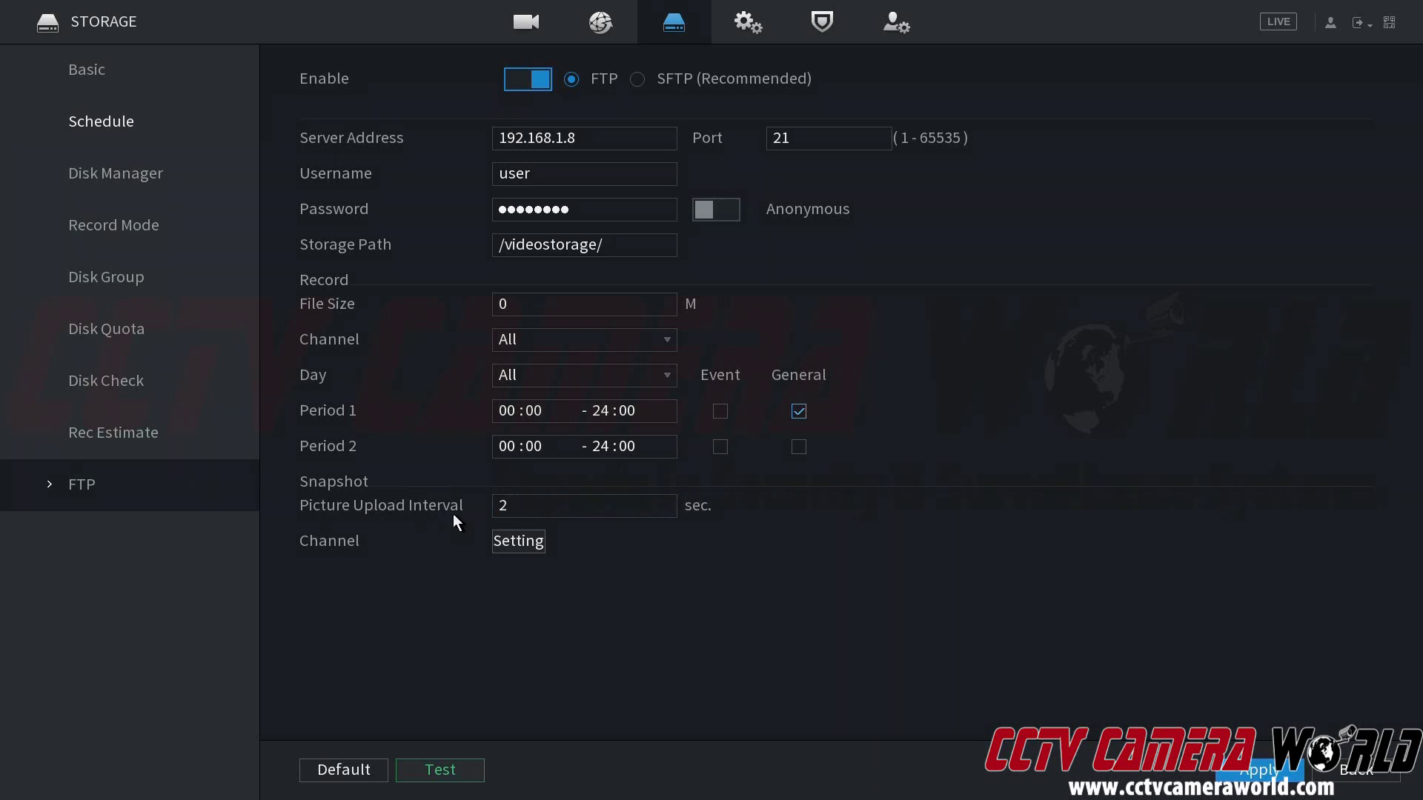
Edit the picture upload interval, leaving it at 2 seconds
click(502, 504)
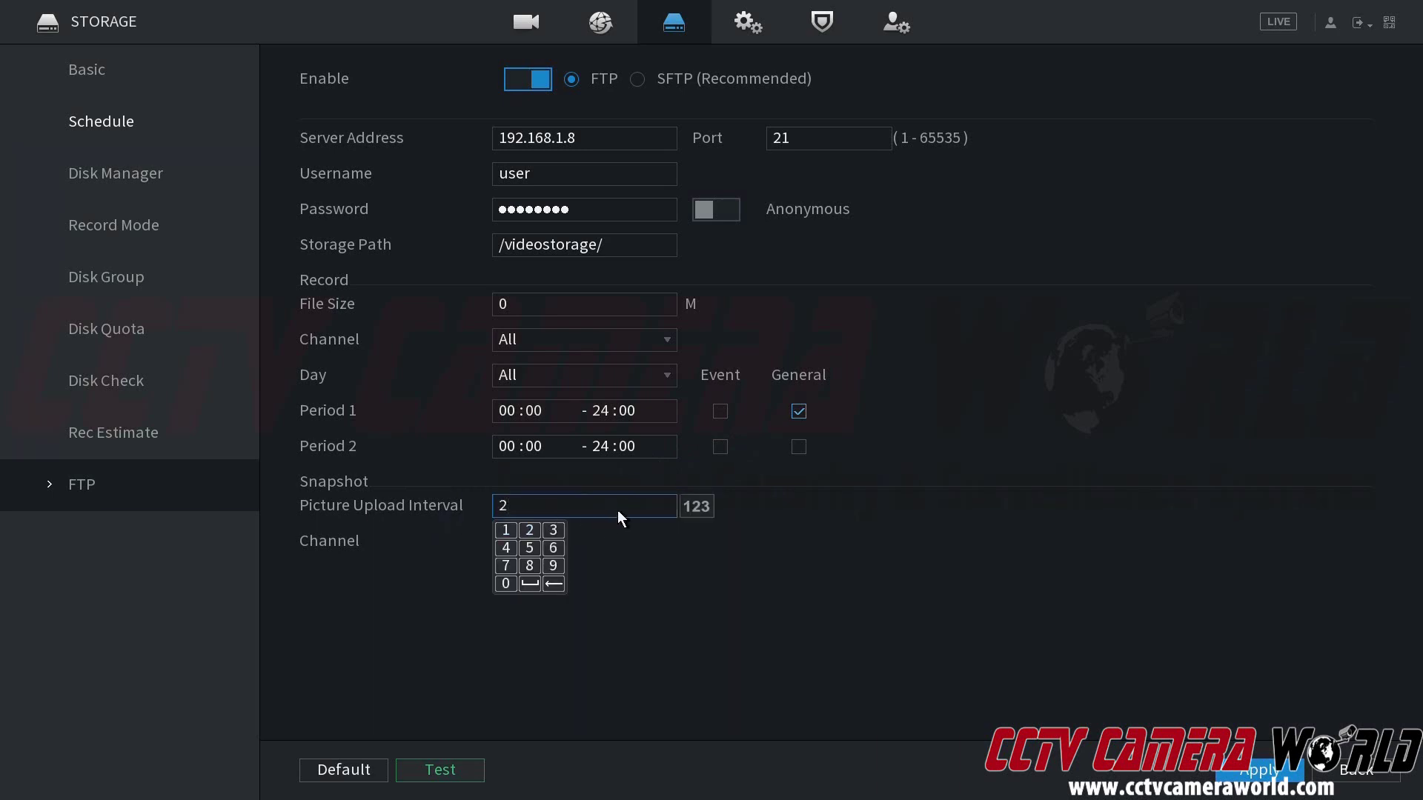
click(640, 549)
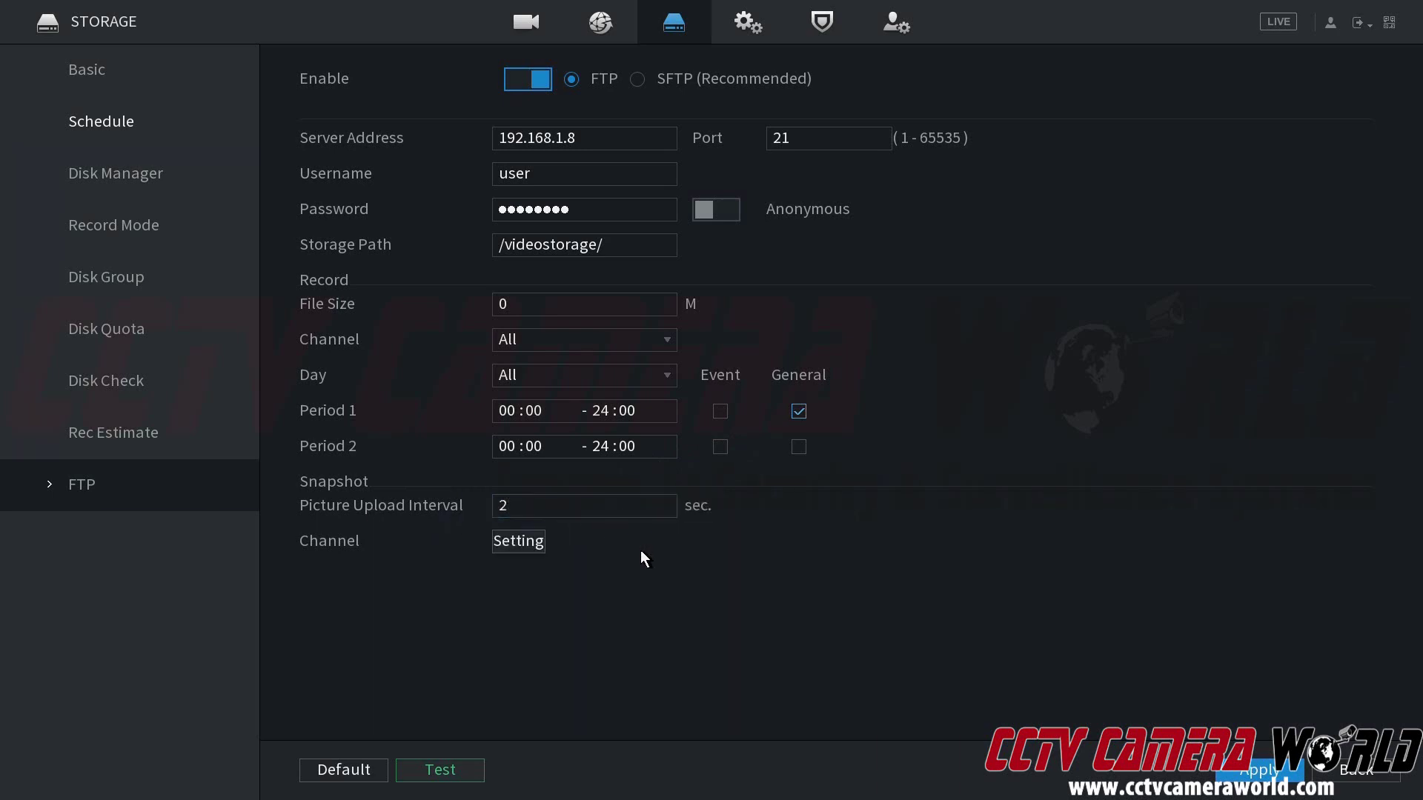
click(606, 496)
click(687, 565)
click(522, 508)
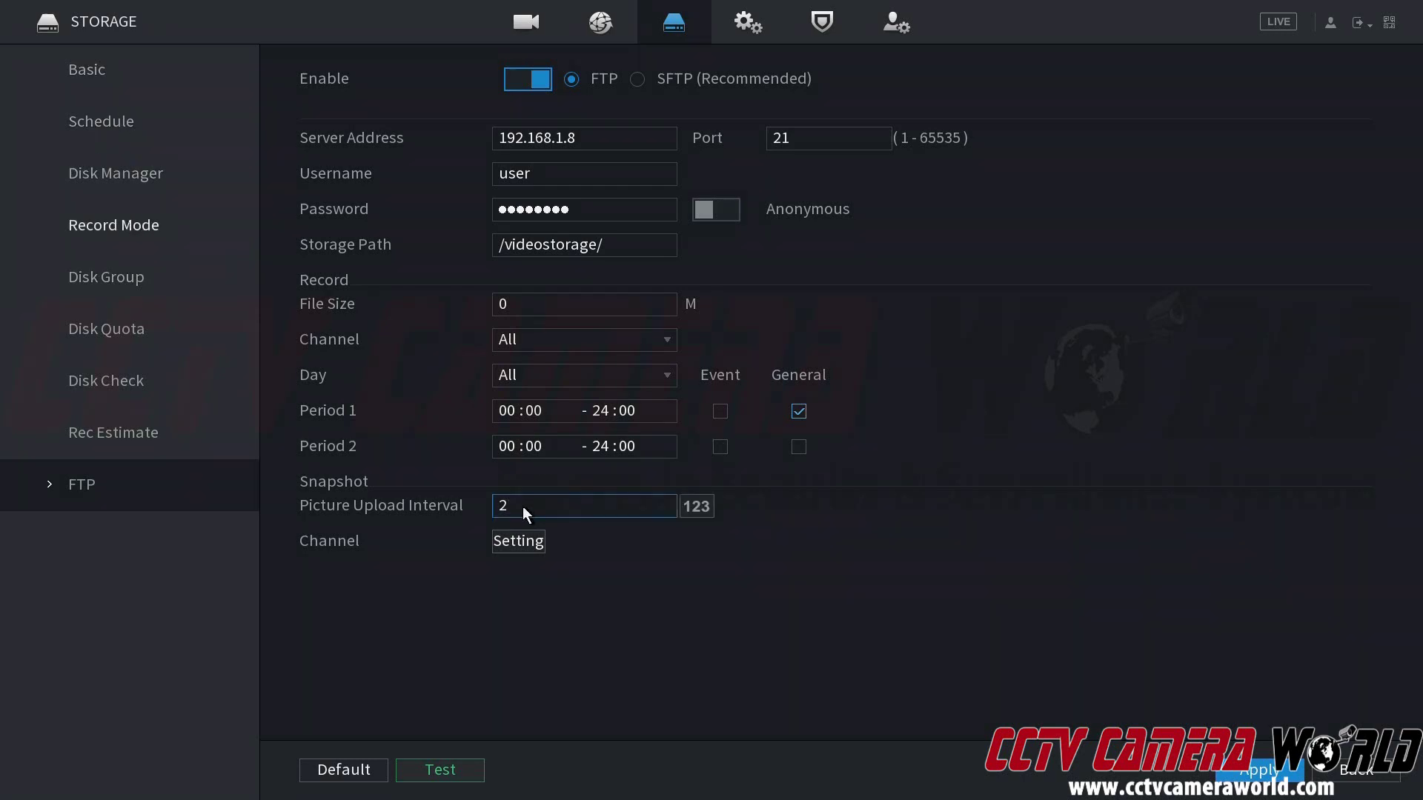
click(532, 543)
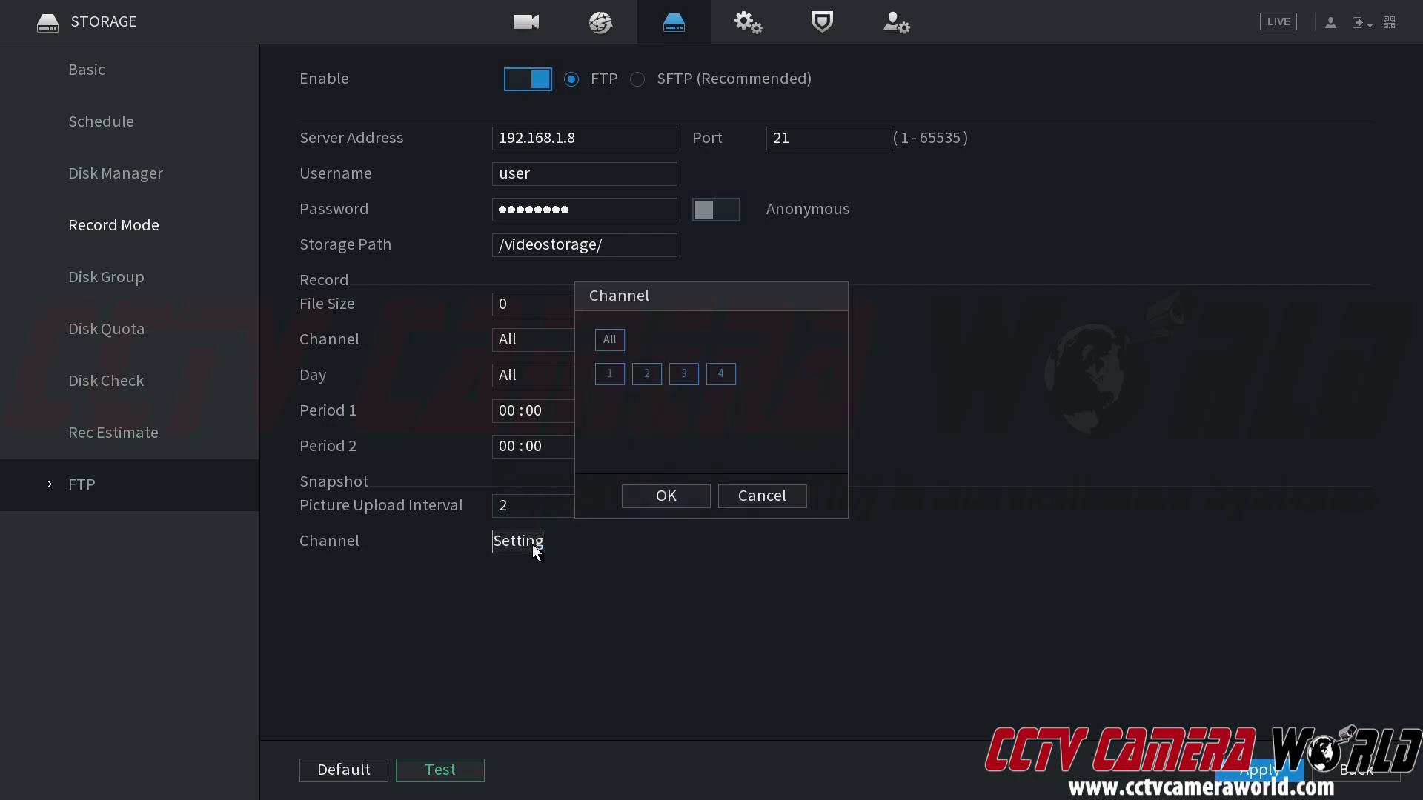
click(722, 493)
click(600, 504)
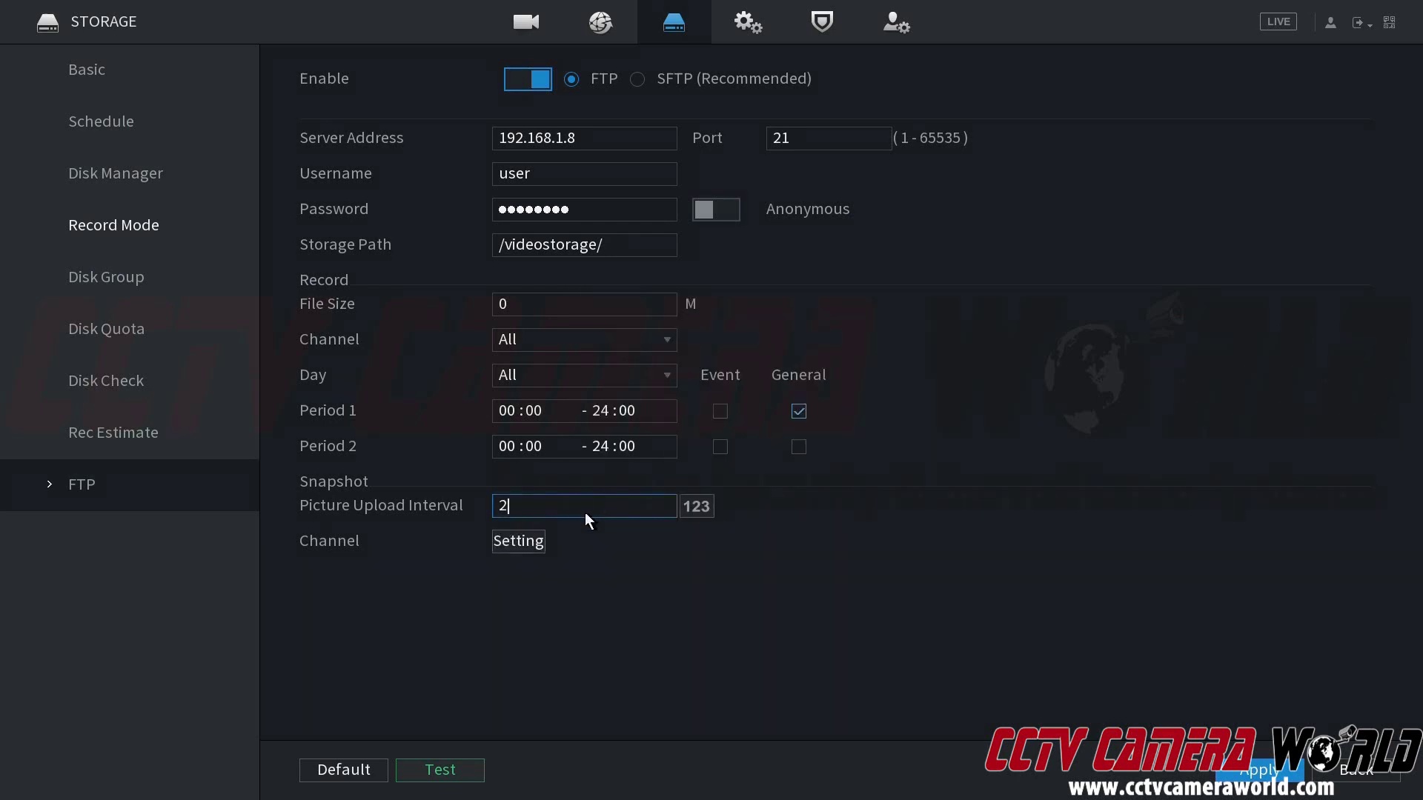
click(585, 512)
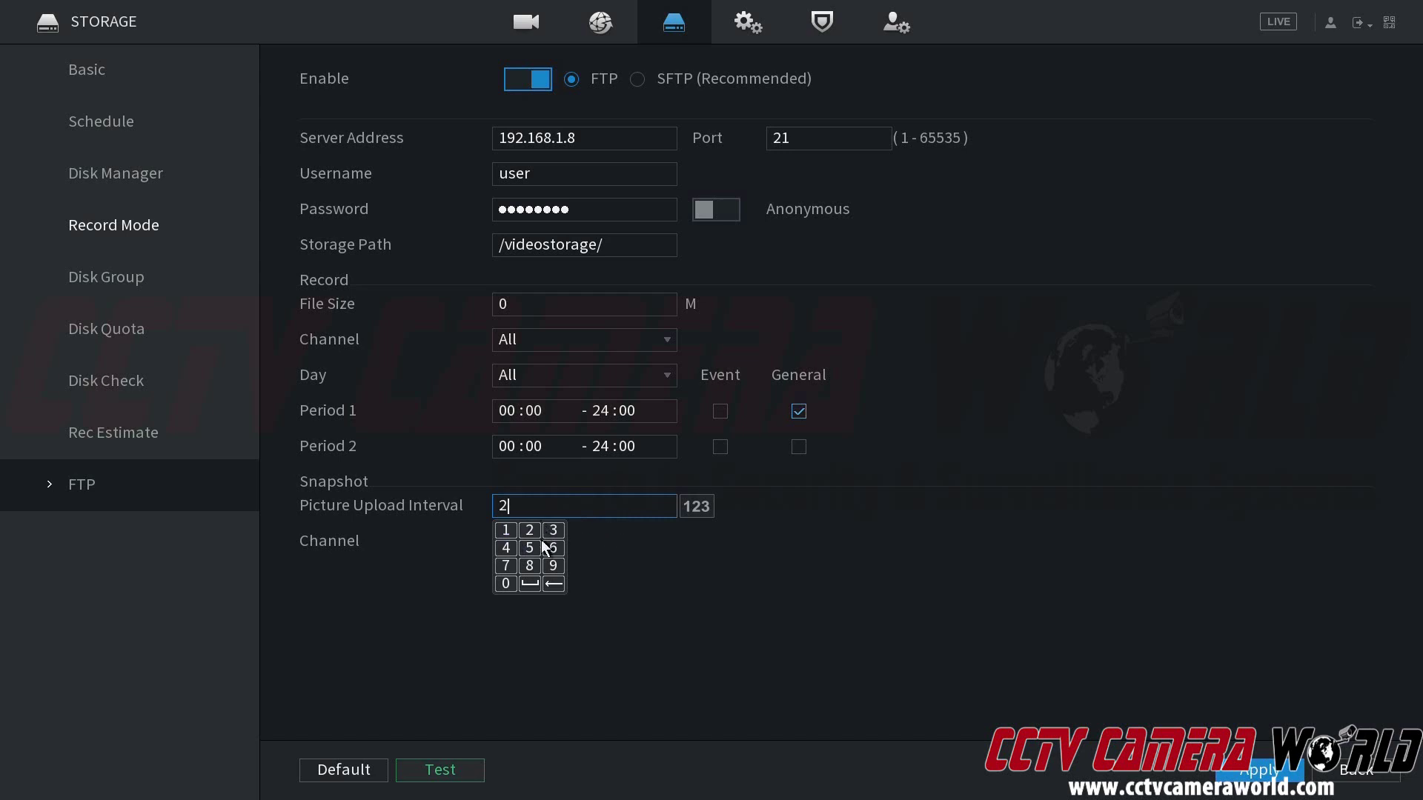
click(660, 569)
Re-enter 2 seconds as the picture upload interval and open Snapshot Channel Setting
click(585, 511)
click(553, 583)
click(511, 584)
click(705, 569)
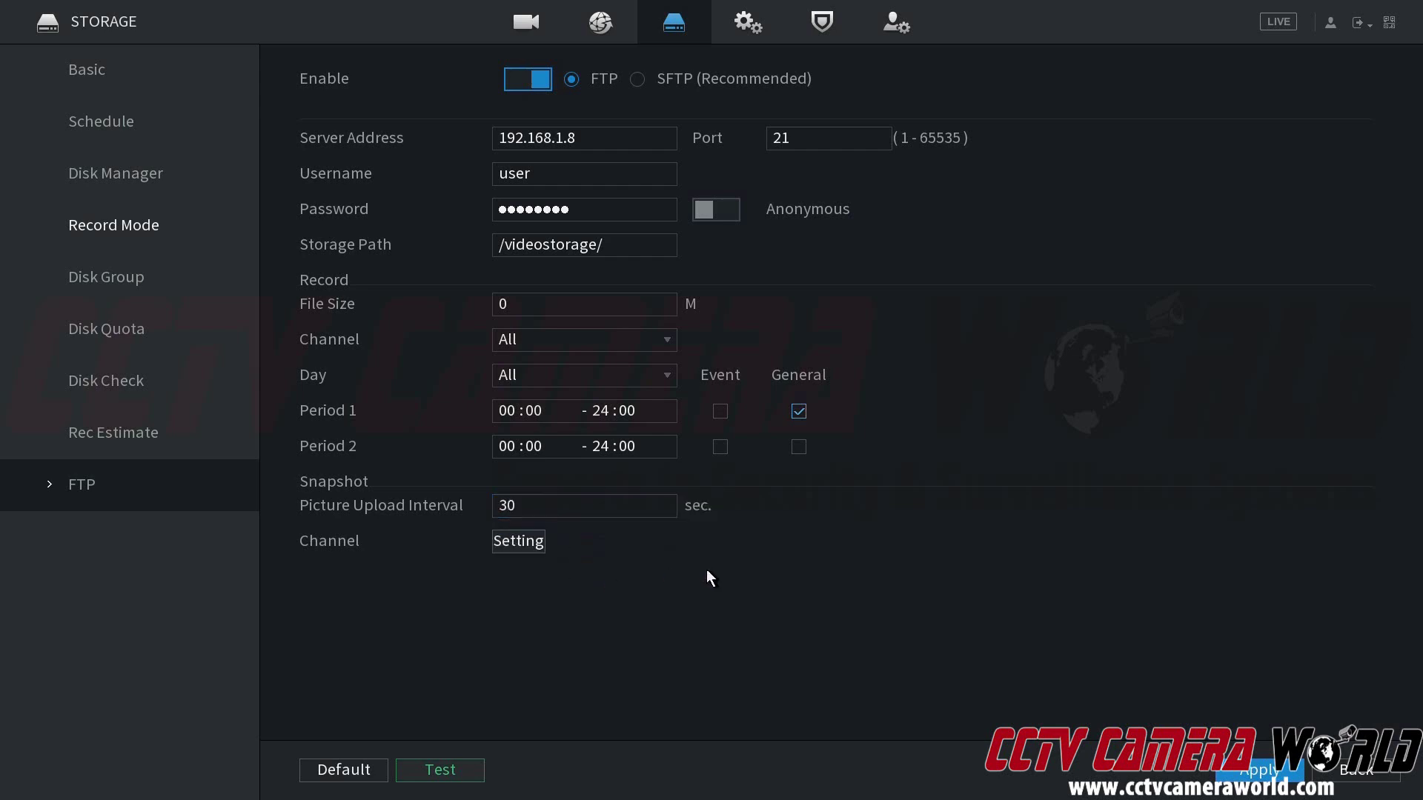
click(595, 504)
click(554, 584)
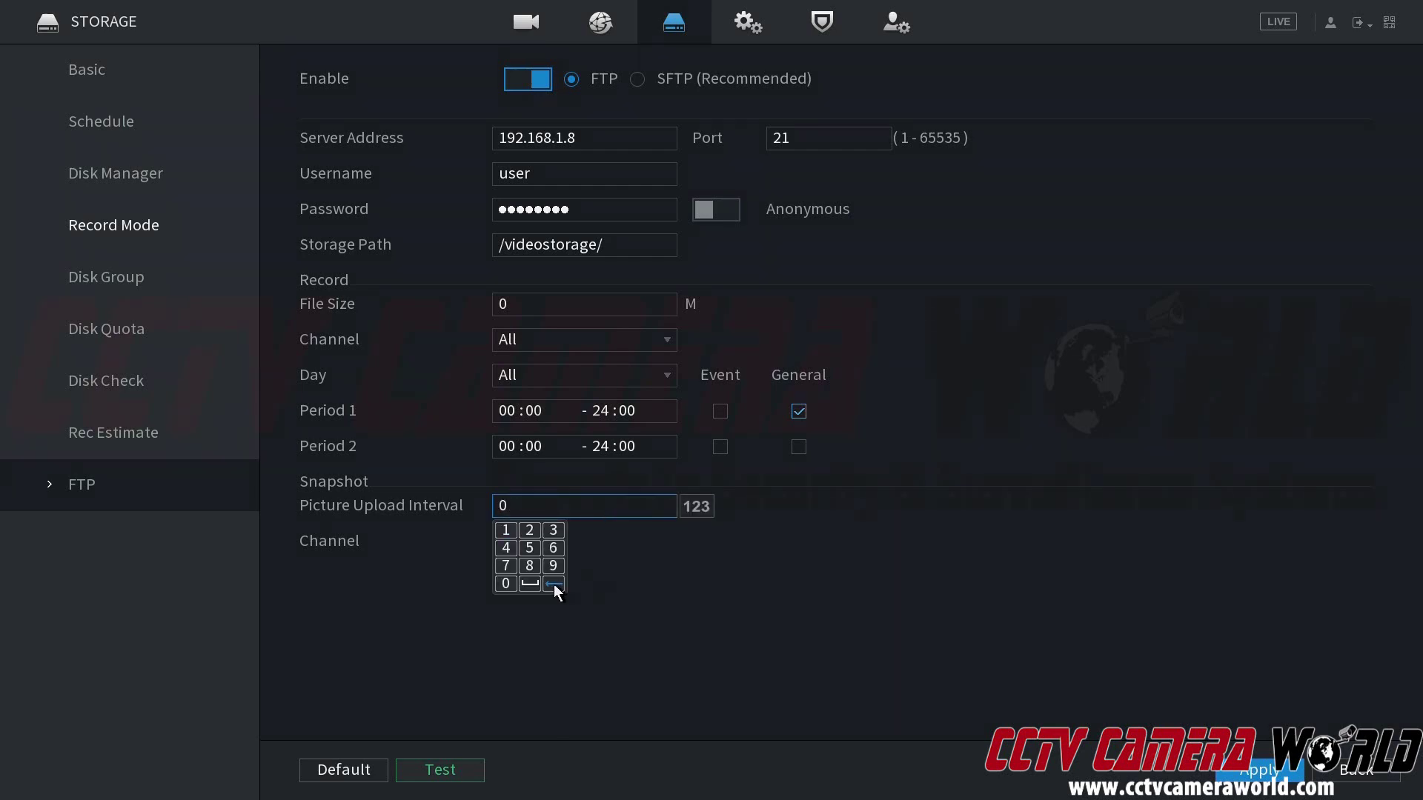
click(554, 584)
click(530, 527)
click(689, 545)
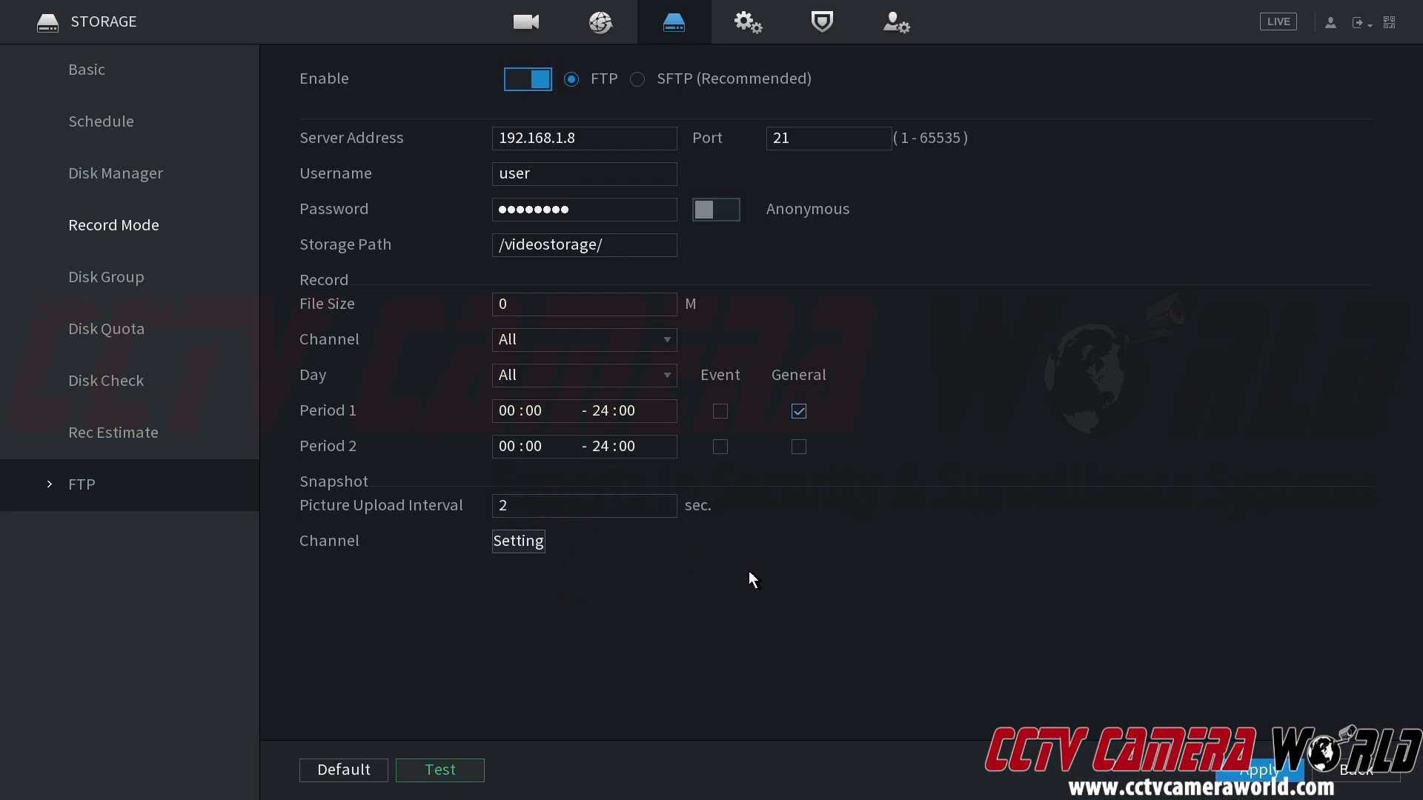
click(540, 548)
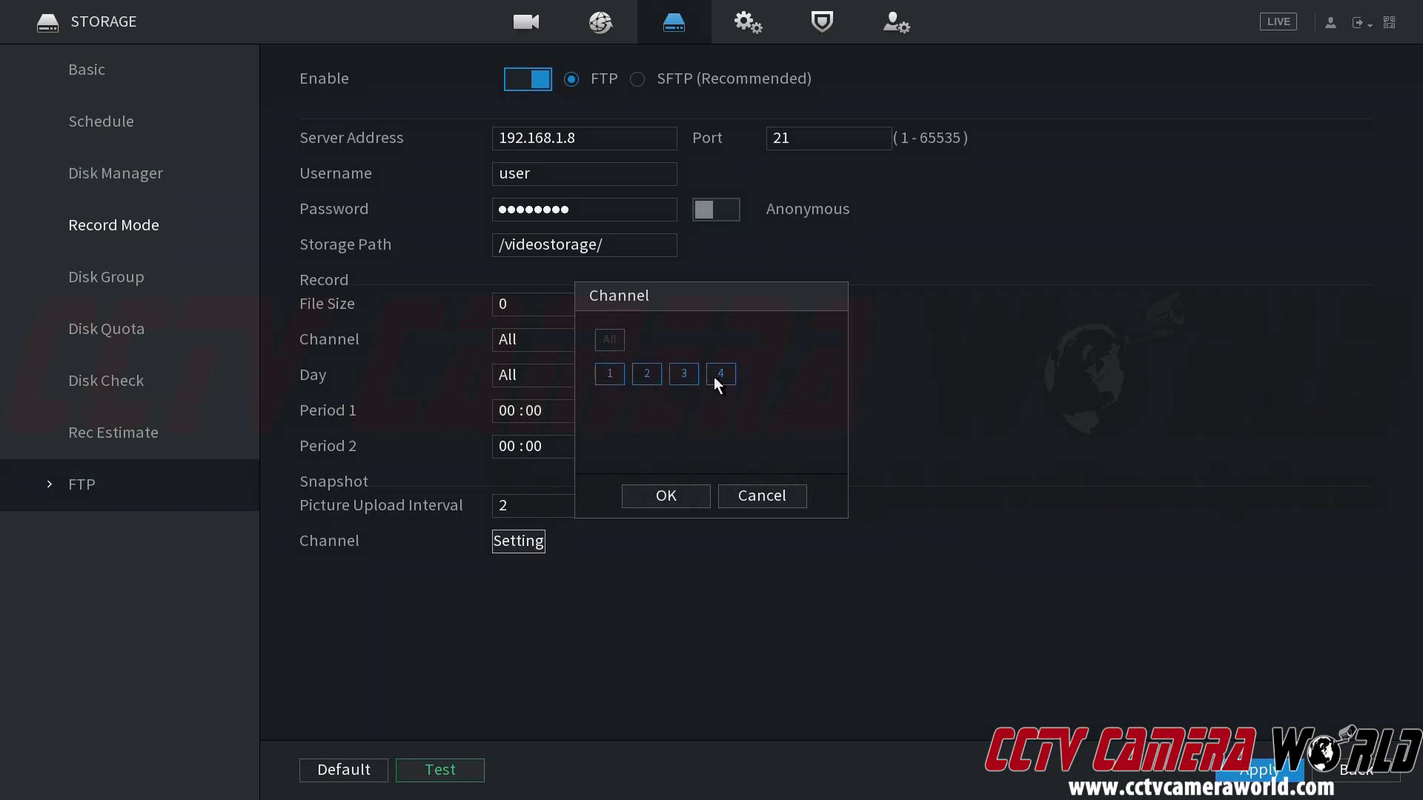
Accept the snapshot channels 1–4 with OK, returning to the full FTP page
click(678, 496)
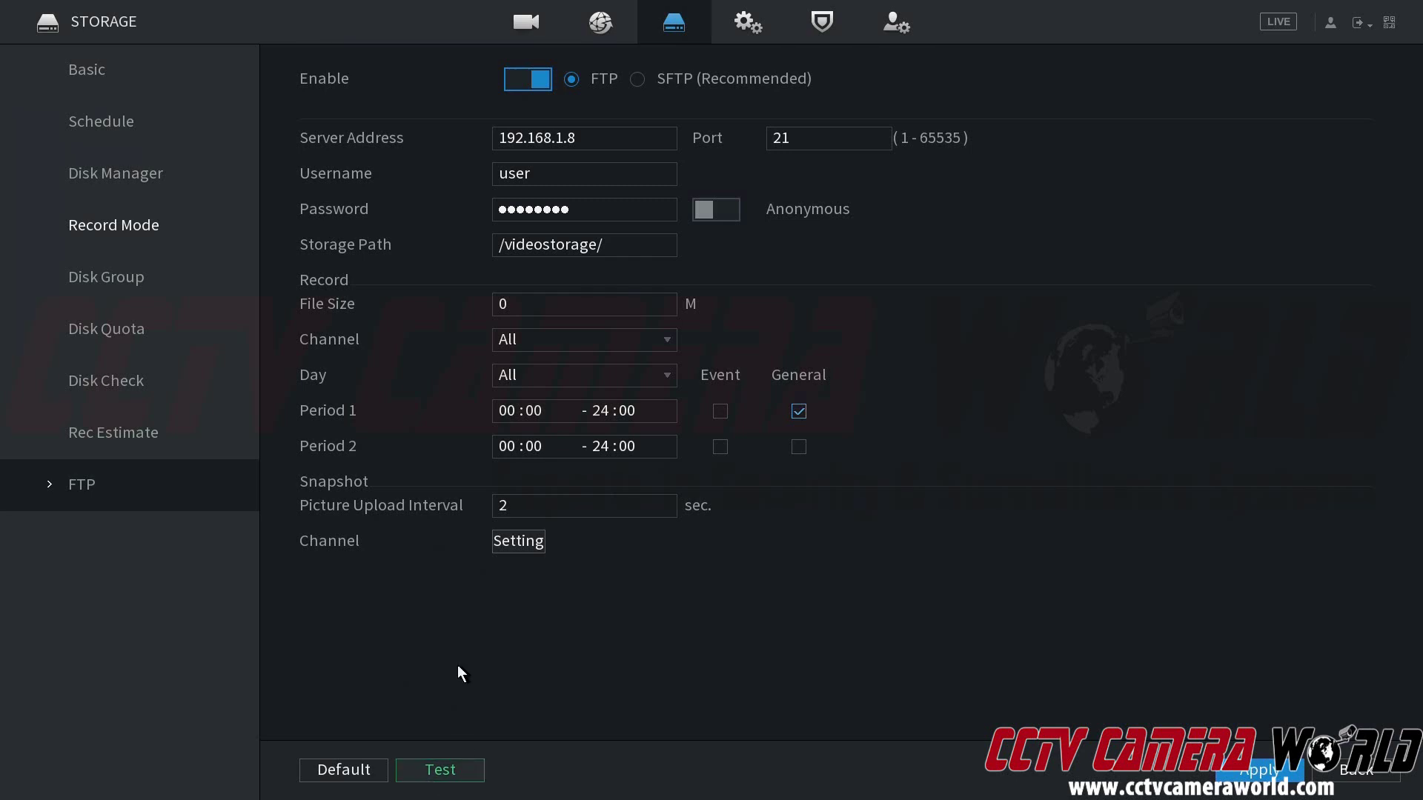
click(520, 254)
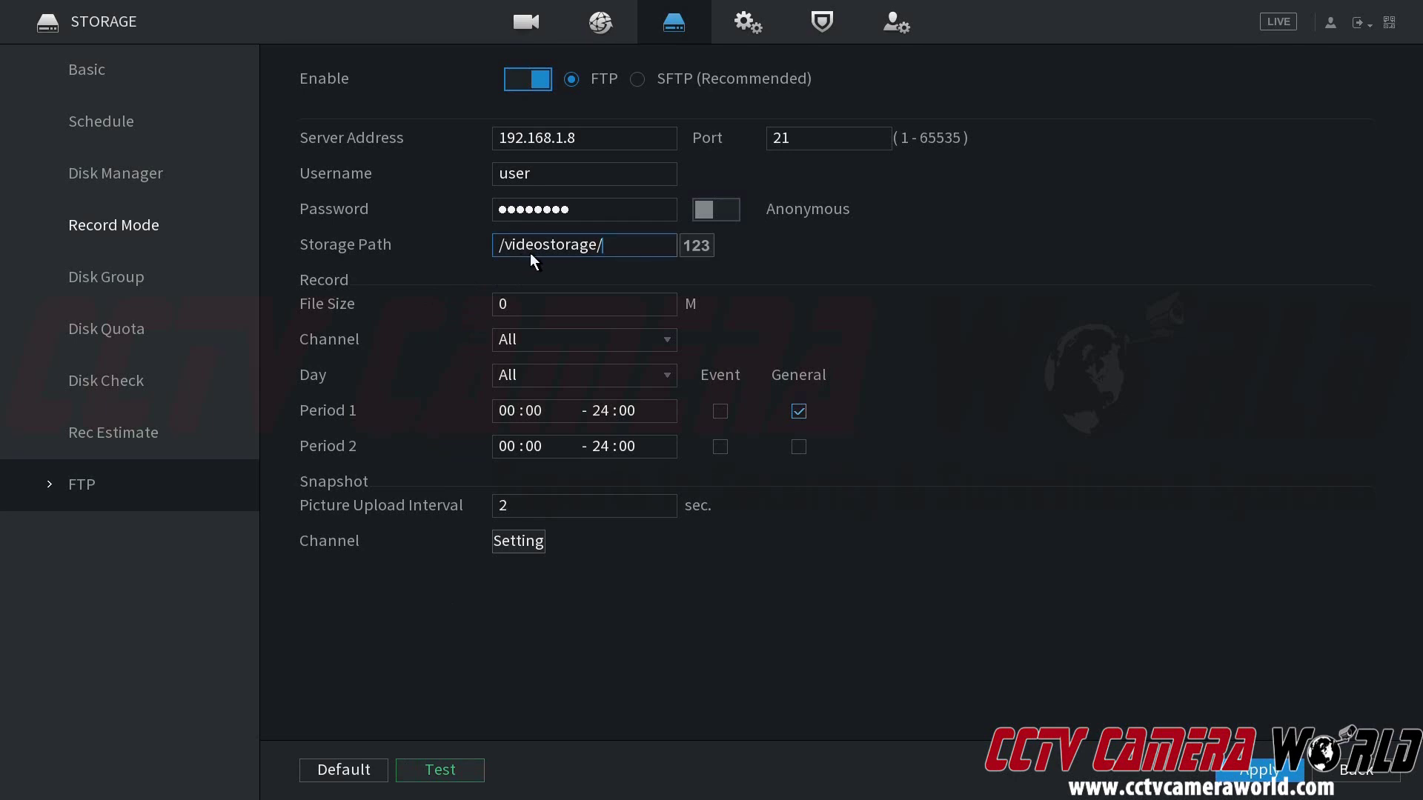
click(906, 376)
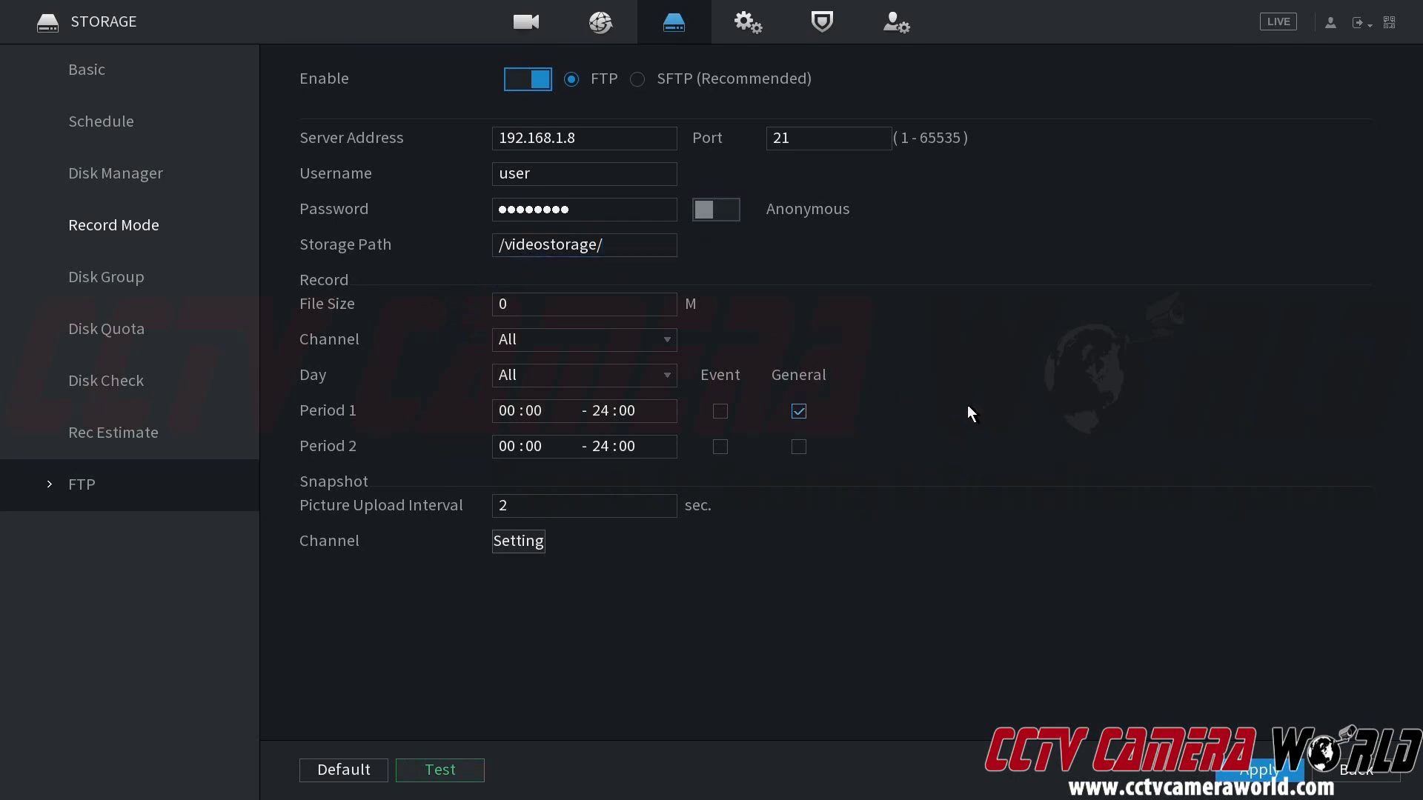